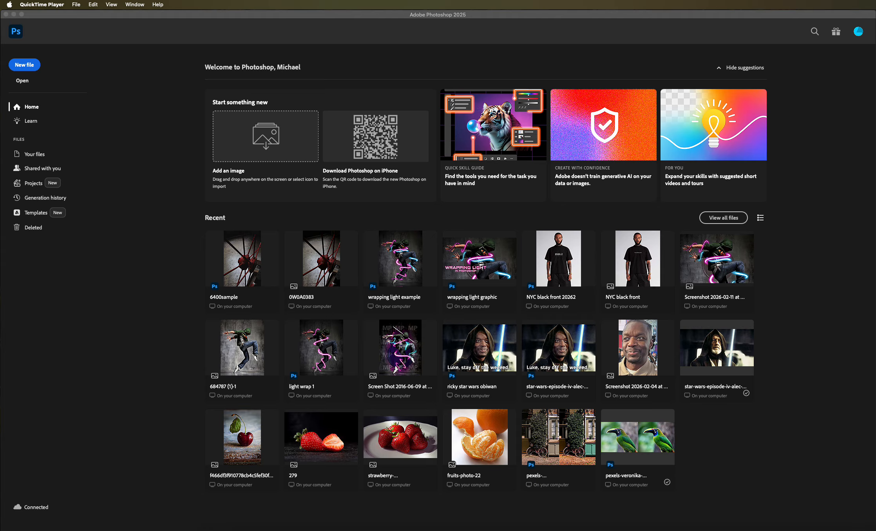
Step: Open 100ss sample.jpg and 6400sample.jpg as separate documents
left_click_drag(875, 121, 510, 68)
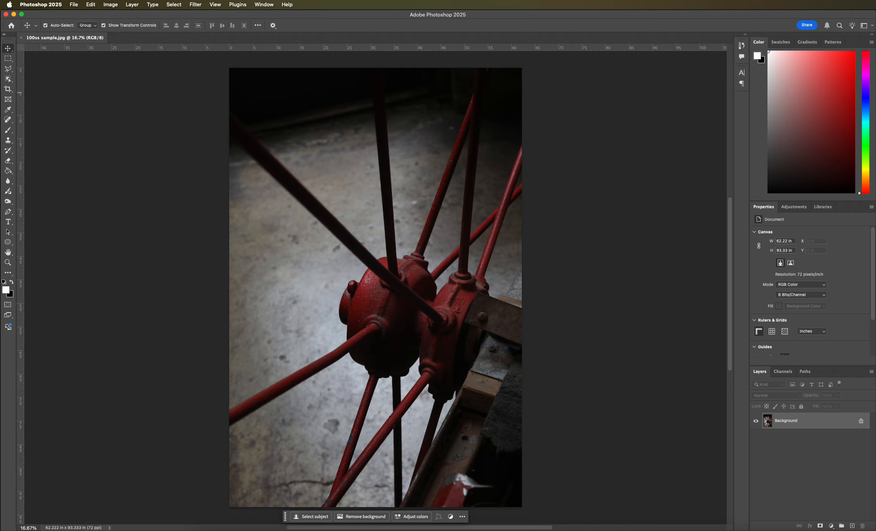
left_click_drag(875, 114, 126, 39)
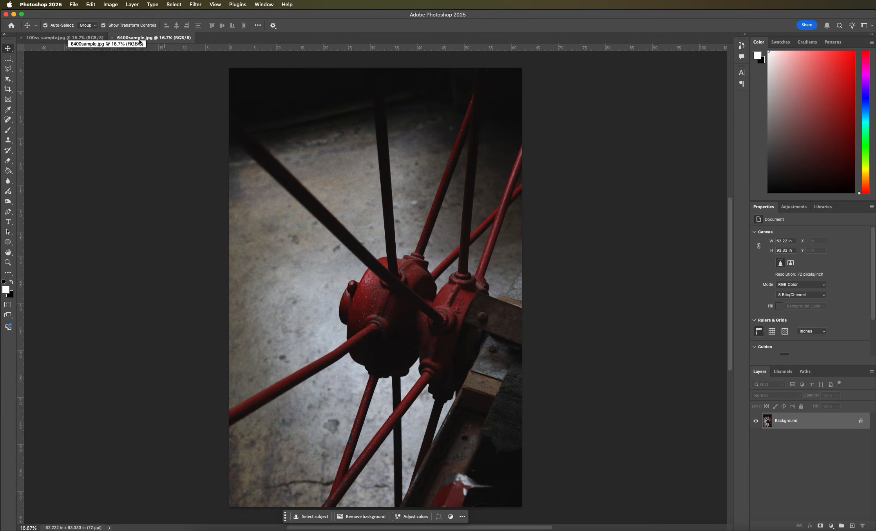
Step: Inspect the camera data in the file info of 100ss sample.jpg
left_click(76, 38)
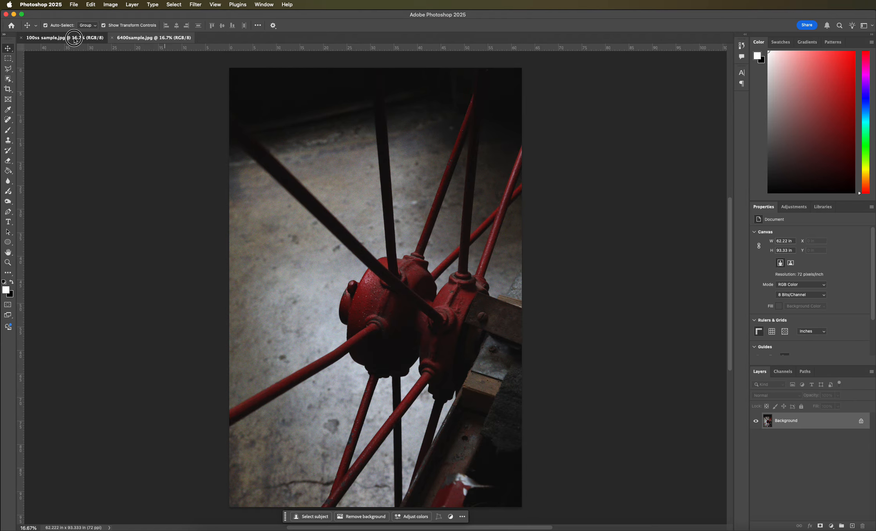
left_click(75, 6)
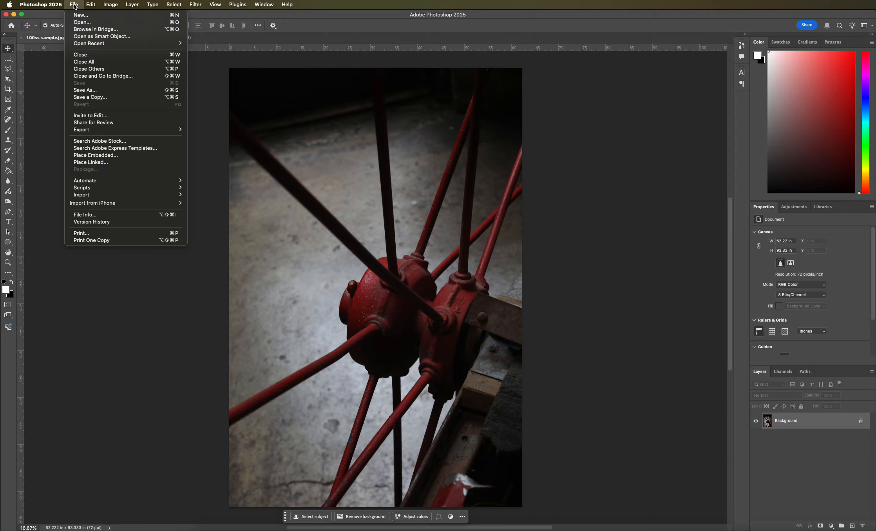
left_click(110, 215)
left_click_drag(234, 64, 154, 73)
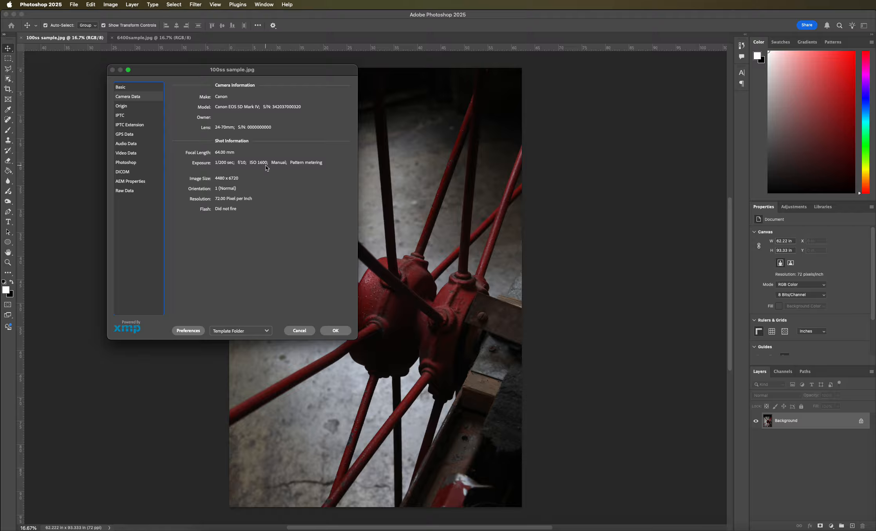
left_click(335, 331)
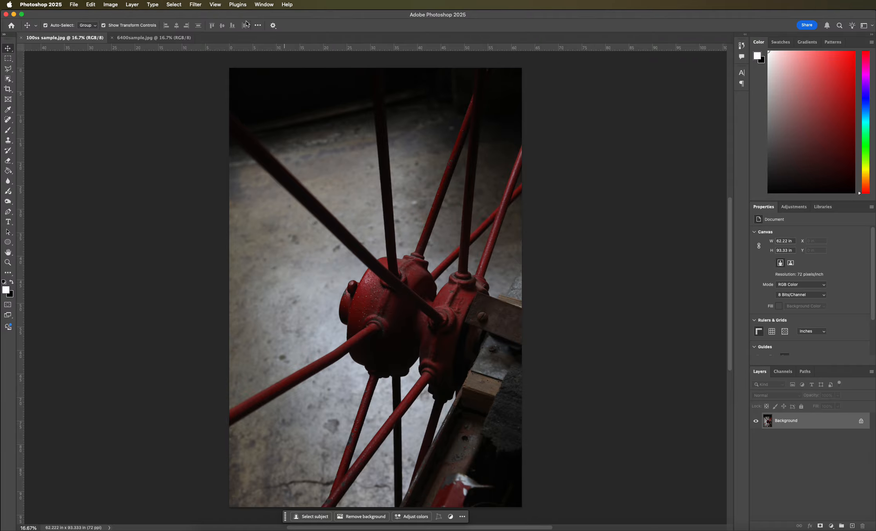
Step: Copy the 6400sample.jpg image into the 100ss sample.jpg document as a new layer aligned with the canvas
left_click(139, 37)
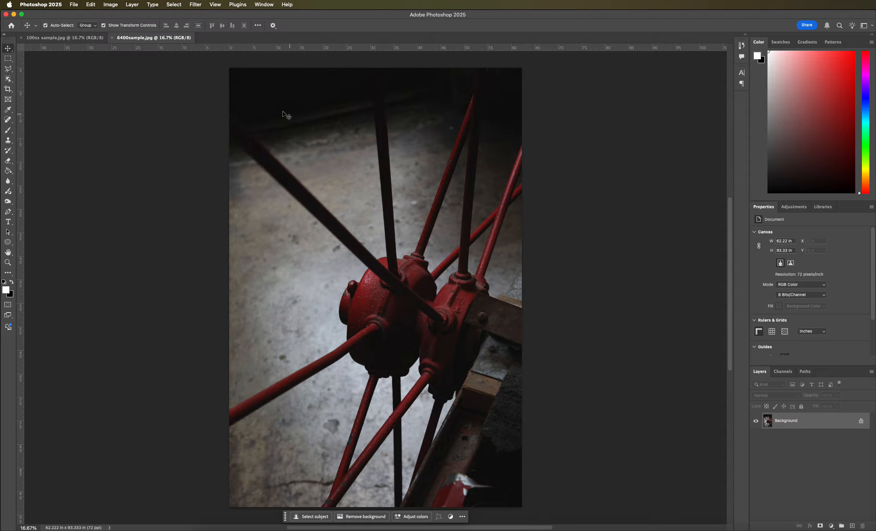
left_click(305, 135)
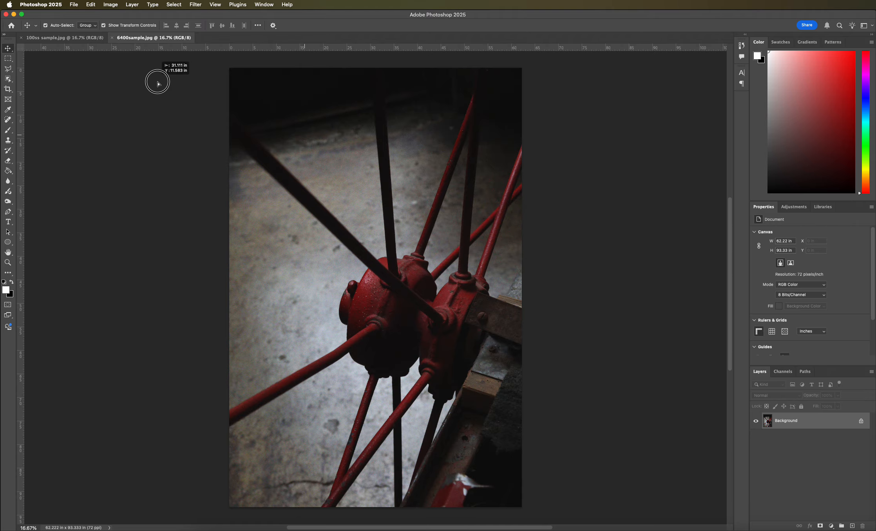
left_click(66, 38)
left_click_drag(236, 139, 376, 283)
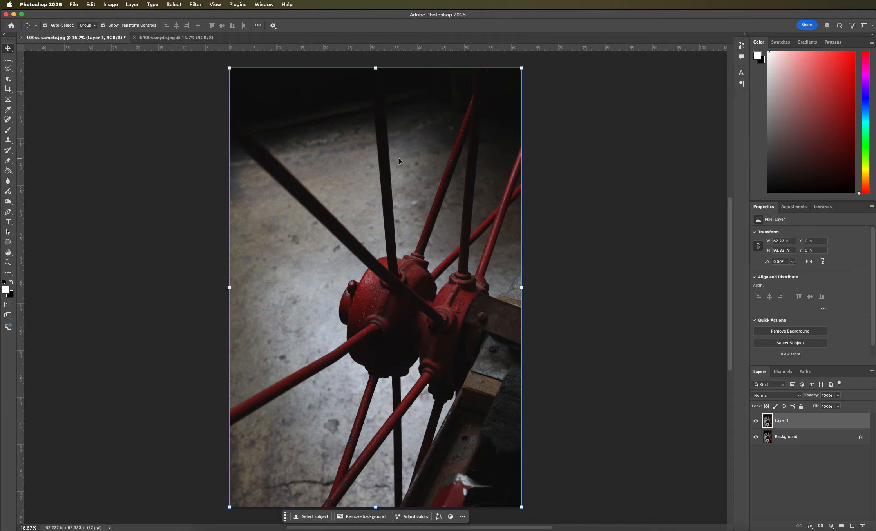
left_click(206, 149)
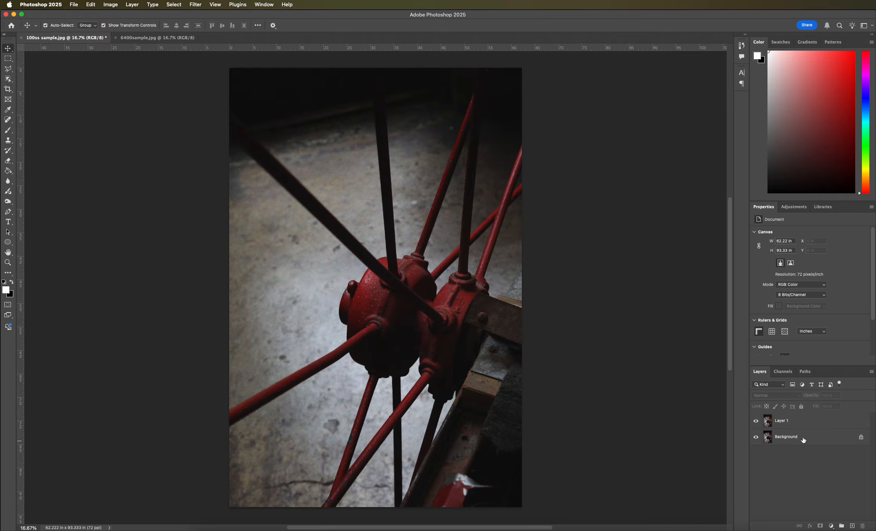
Step: Unlock the Background layer and copy a square about 5.57 in wide around the red hub's small bolt onto a new layer
left_click(862, 436)
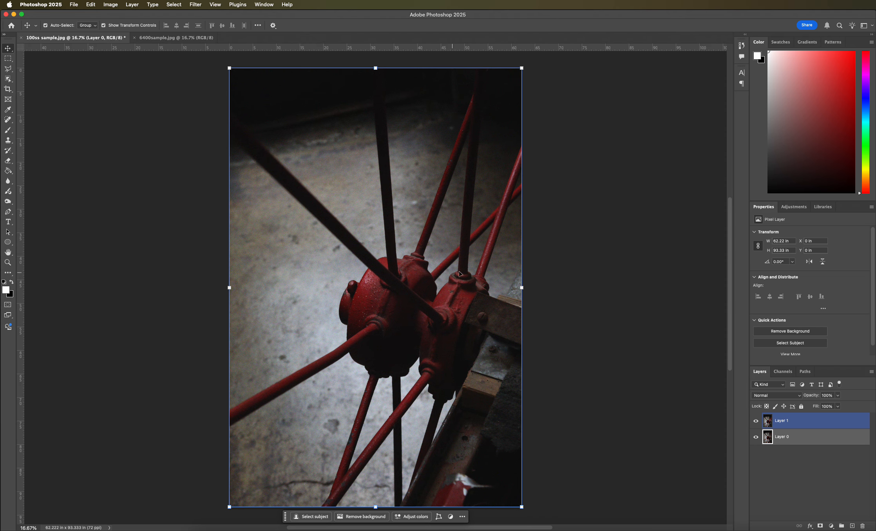
left_click(703, 407)
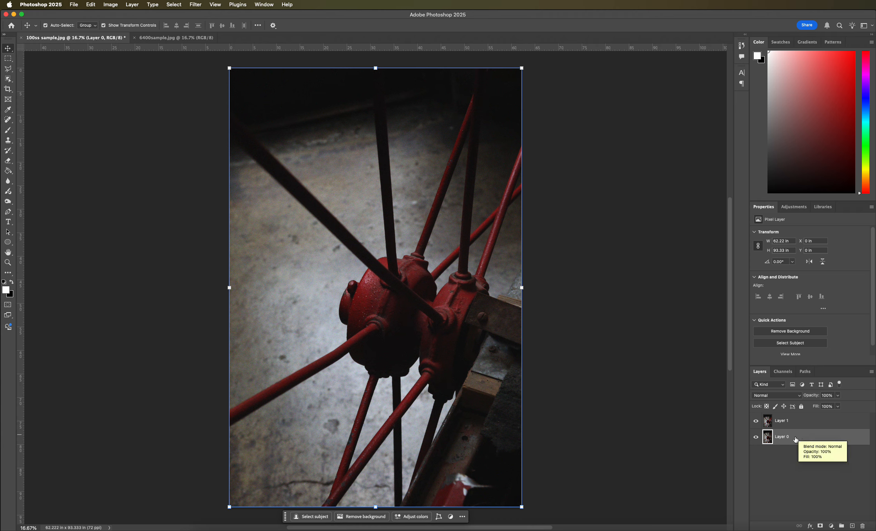
left_click(8, 59)
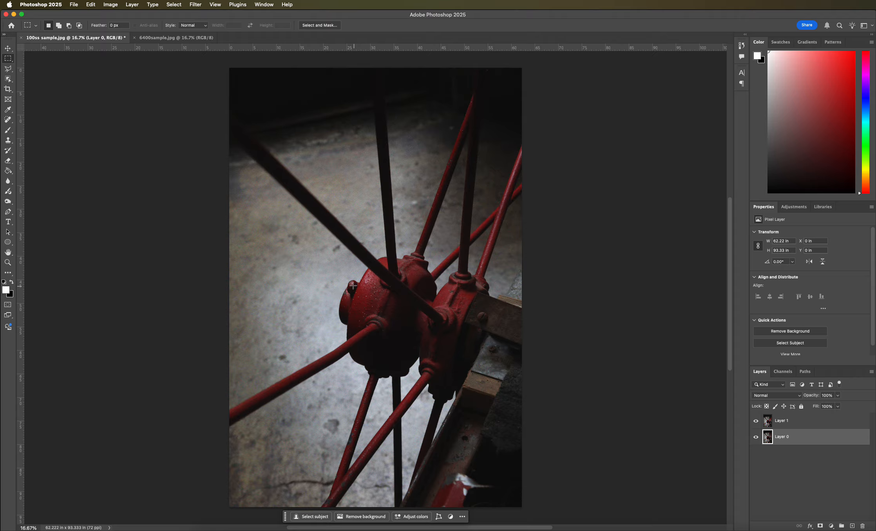
left_click_drag(345, 273, 370, 298)
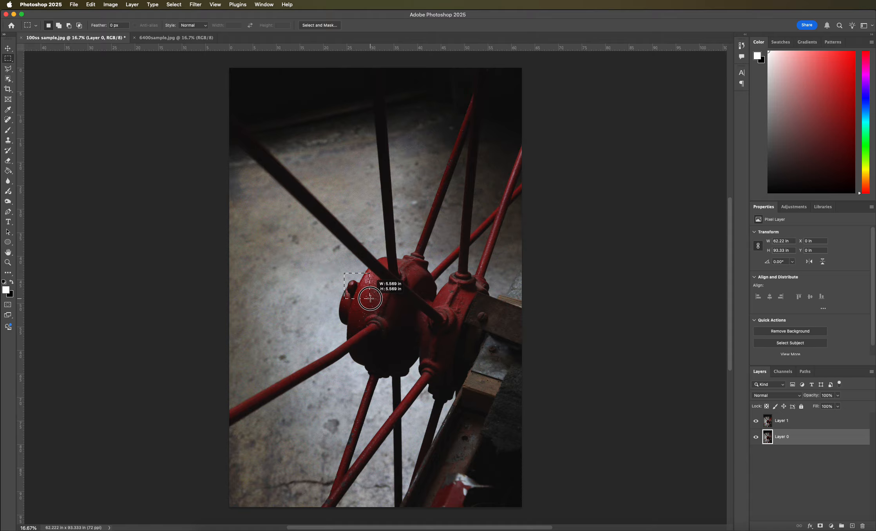
left_click_drag(370, 298, 370, 298)
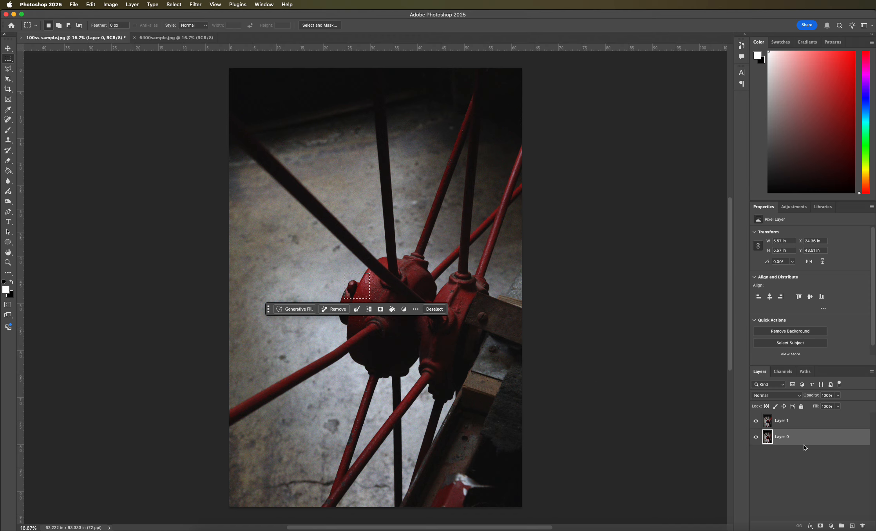
key("super+v")
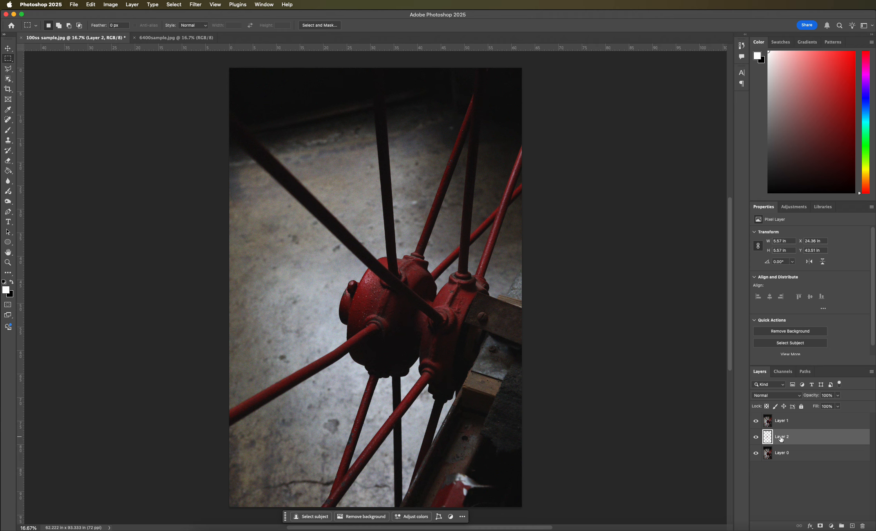
Step: Rename the new square patch layer Low ISO sample
double_click(790, 436)
type("Low ISO sample")
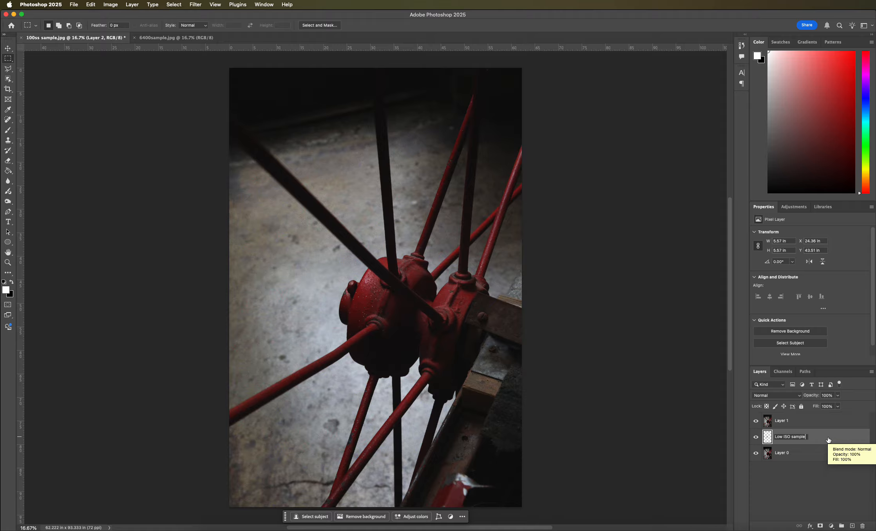
key("Return")
Step: Load the Low ISO sample outline as a selection and copy that area of Layer 1 onto a new layer
left_click(798, 428)
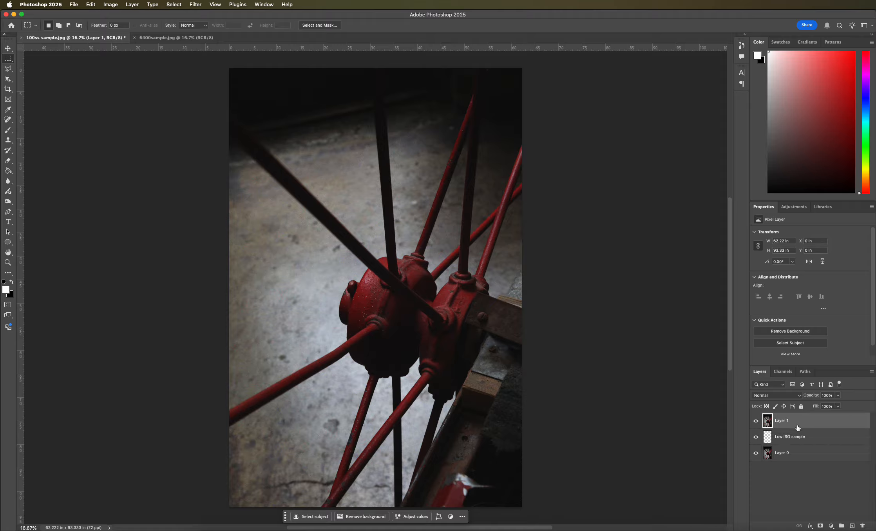
left_click(769, 438, "super")
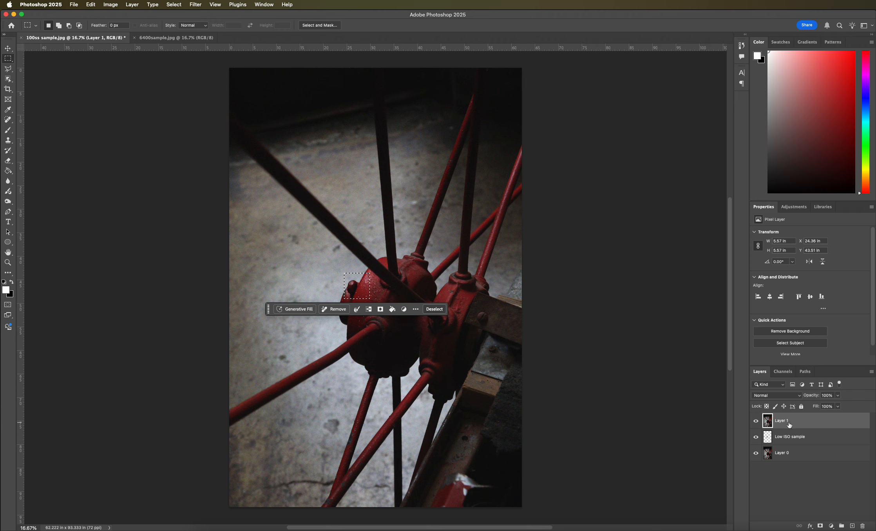
key("super+j")
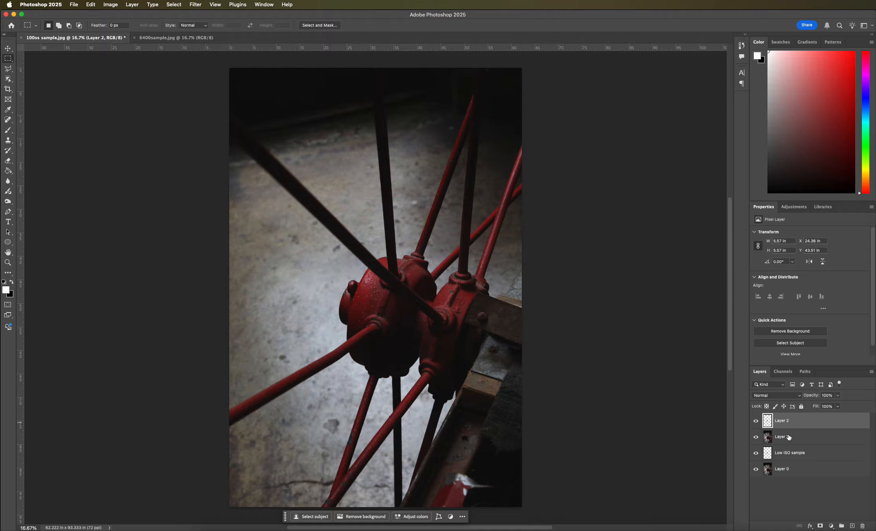
Step: Rename Layer 0 as ISO 100 and Layer 1 as ISO 6400
double_click(782, 470)
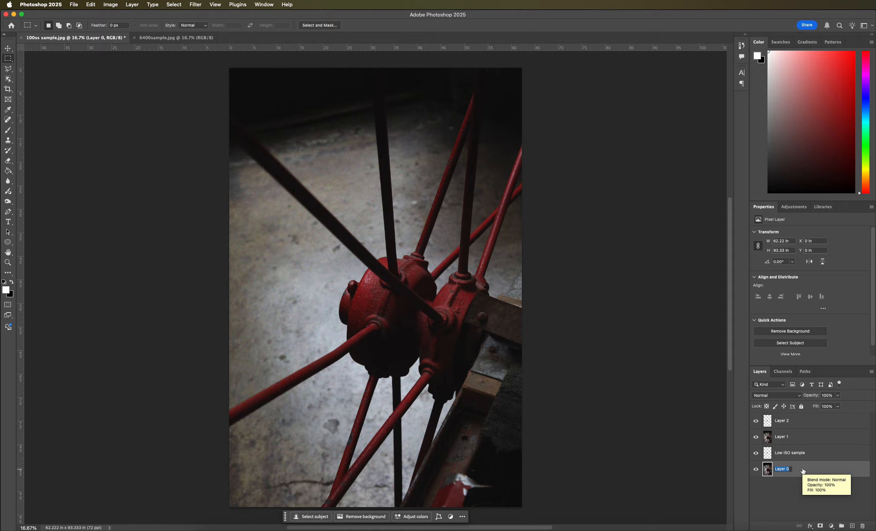
type("ISO 100")
left_click(784, 439)
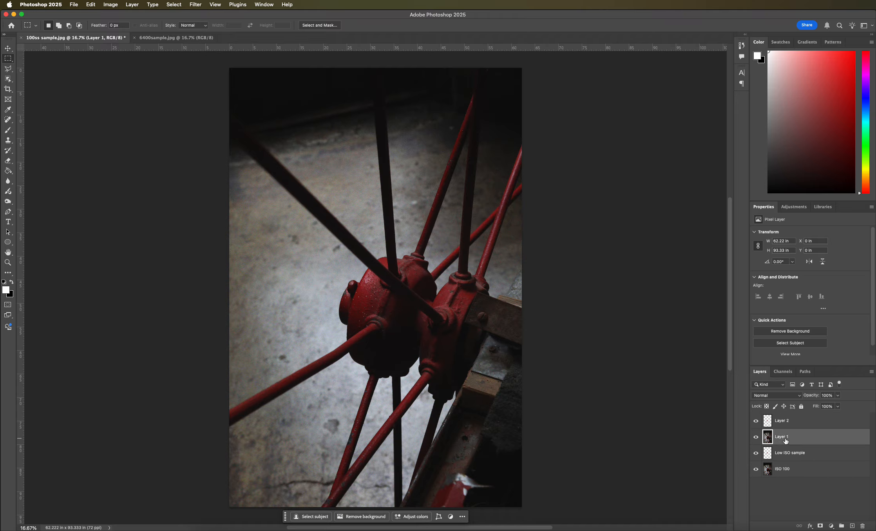
double_click(785, 437)
type("ISO 6400")
key("Return")
Step: Rename the topmost square patch layer high ISO sample
left_click(780, 423)
double_click(780, 421)
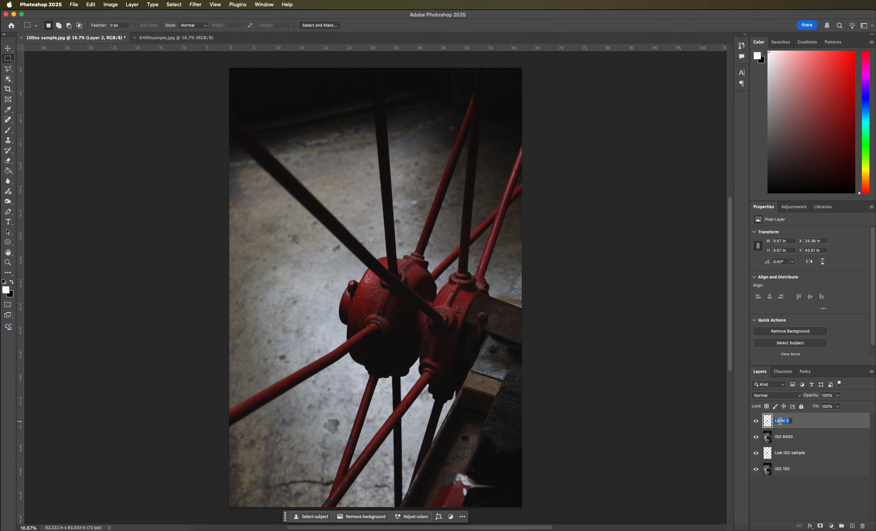
type("high ISO sample")
key("Return")
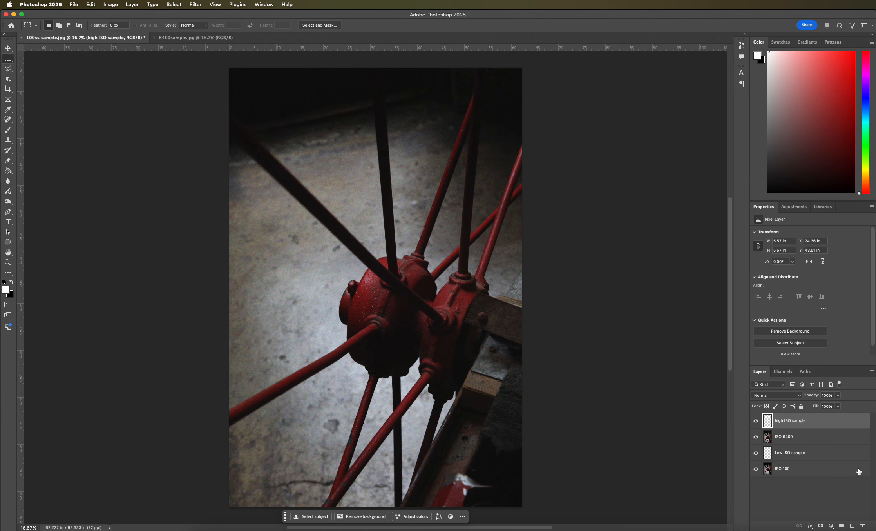
Step: Widen the canvas to 124 inches, keeping the centered anchor
left_click(111, 5)
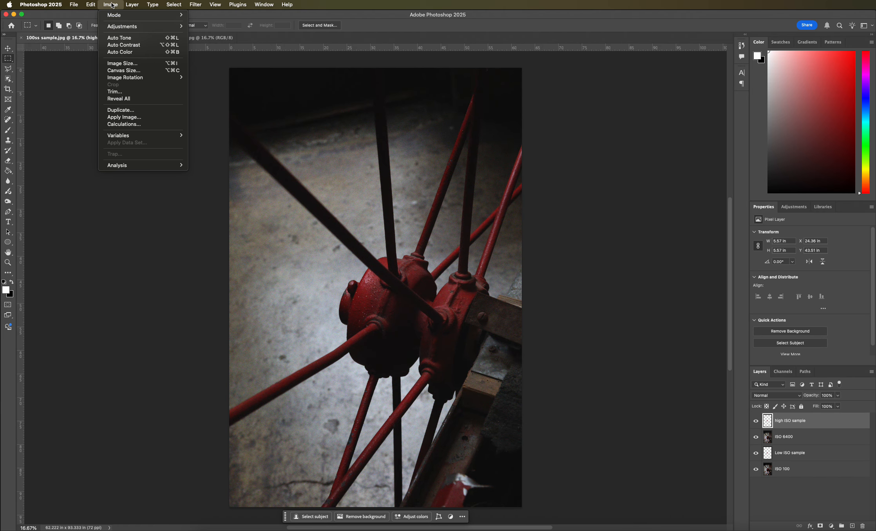
left_click(123, 71)
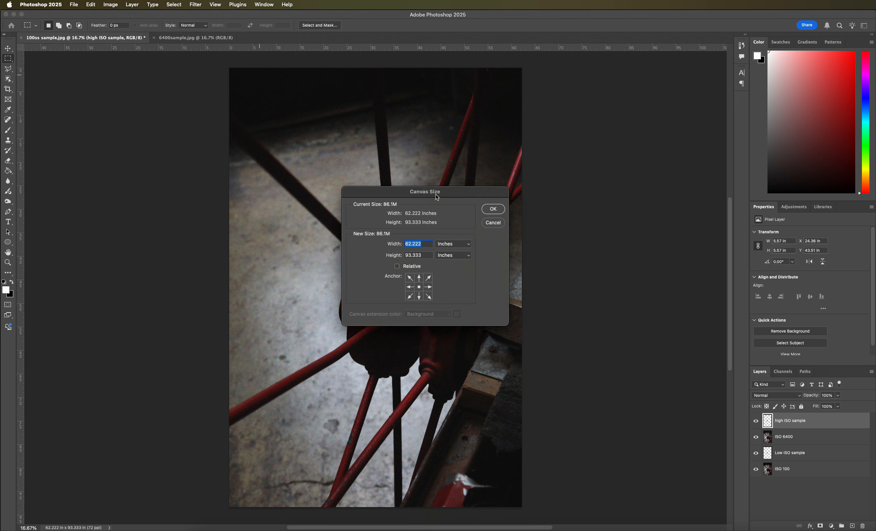
left_click_drag(437, 196, 560, 195)
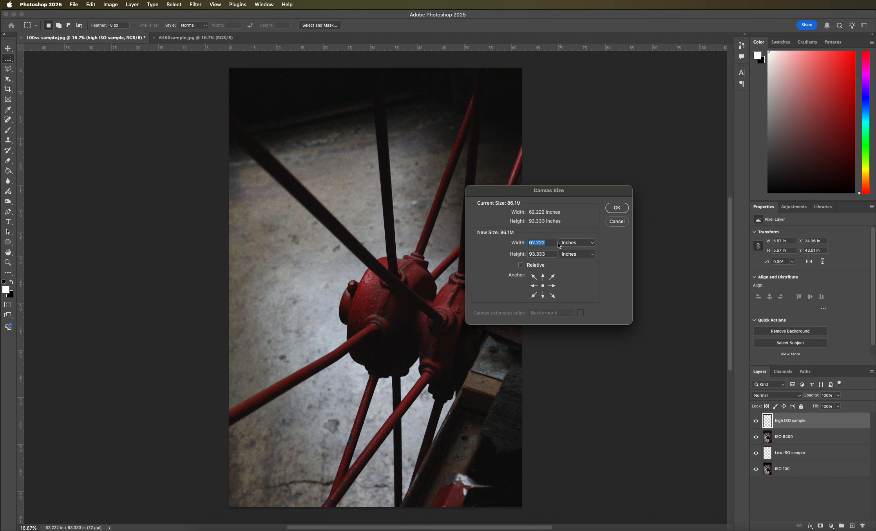
left_click_drag(554, 243, 528, 242)
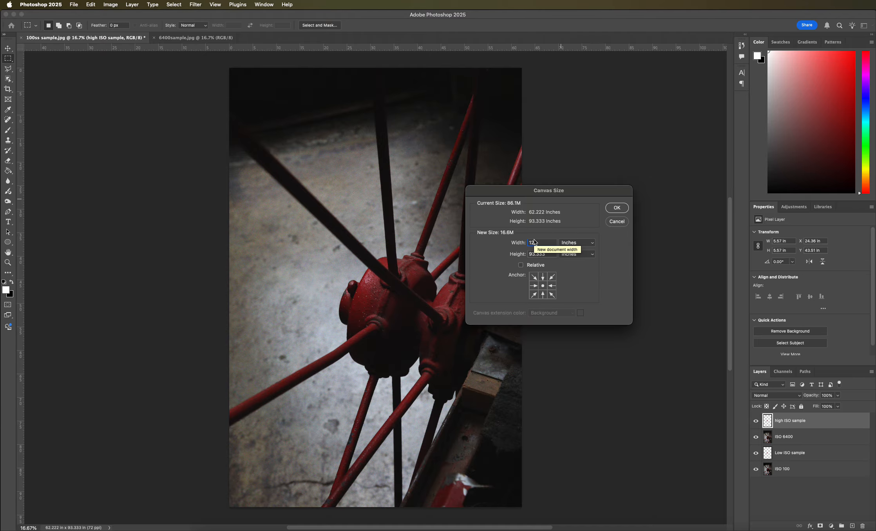
type("124")
left_click(619, 208)
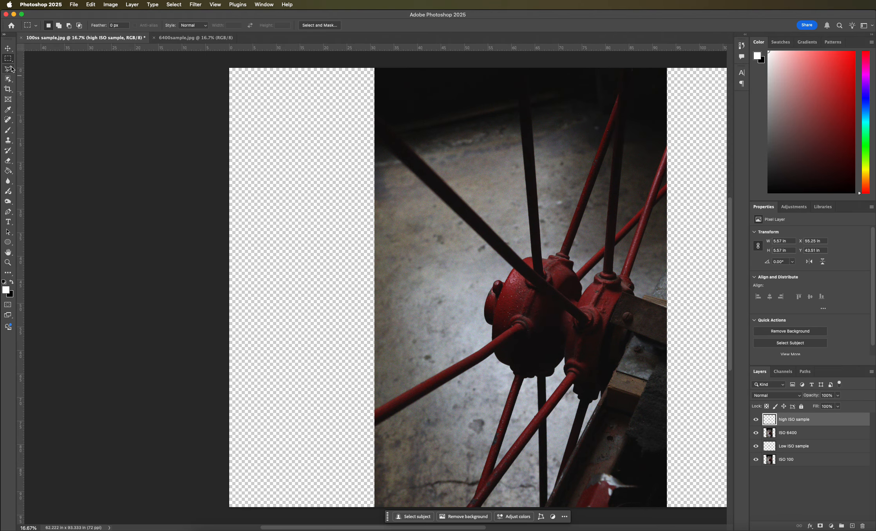
Step: Move the ISO 6400 layer sideways so it fills the right half of the widened canvas
left_click(8, 48)
left_click_drag(796, 461, 793, 436)
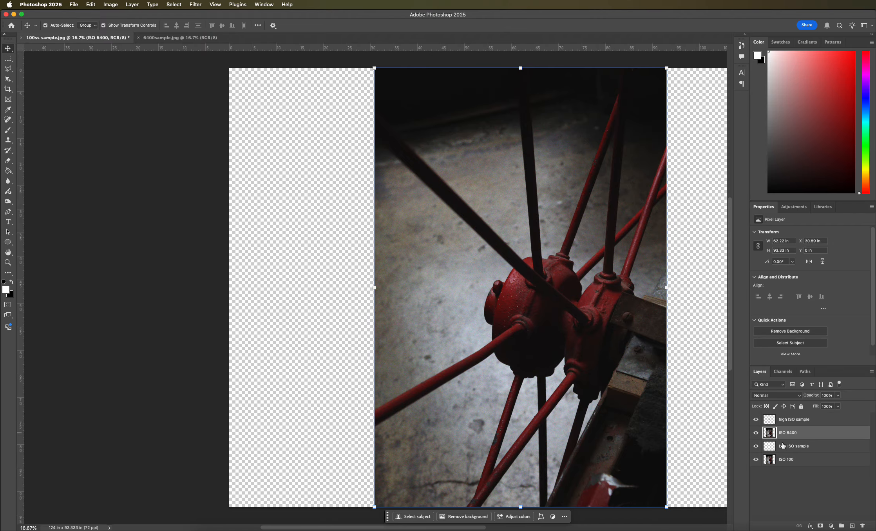
left_click_drag(393, 459, 556, 460)
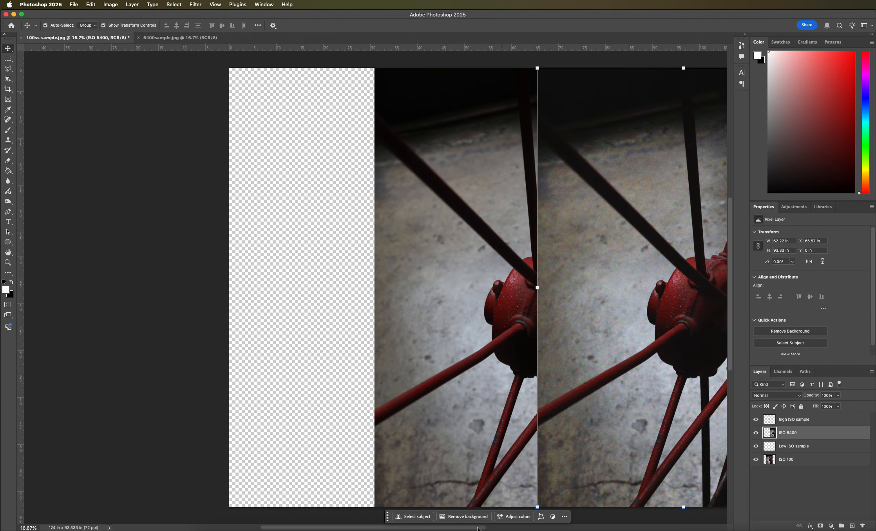
left_click_drag(479, 528, 545, 526)
left_click_drag(557, 469, 533, 469)
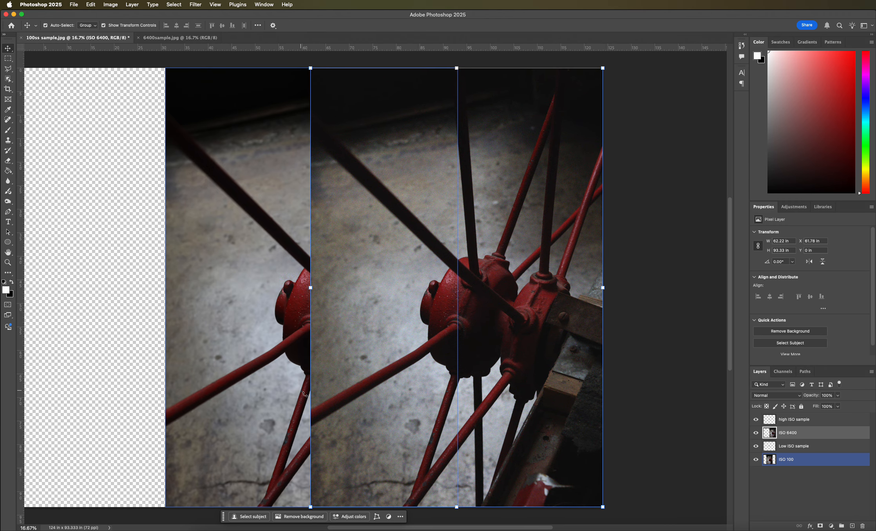
Step: Move the ISO 100 layer flush with the canvas's left edge, beside the ISO 6400 image, and deselect it
left_click(221, 451)
left_click_drag(280, 445, 141, 446)
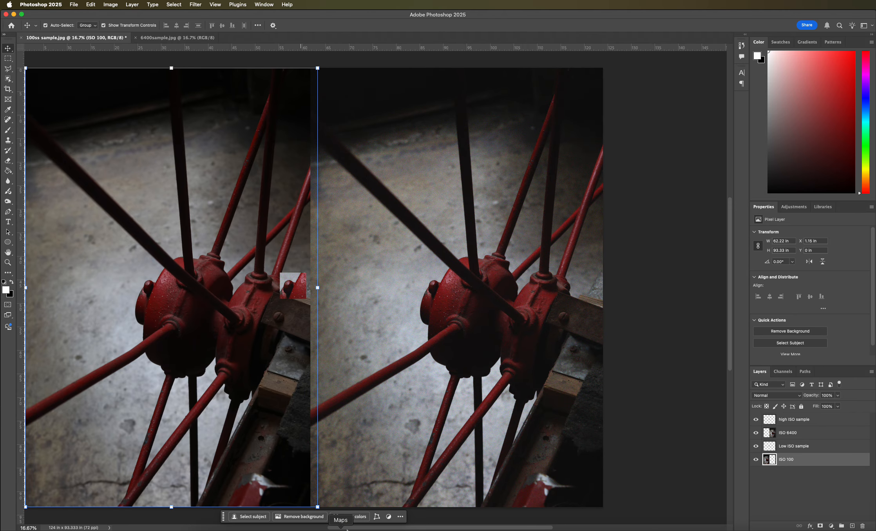
left_click_drag(358, 528, 308, 528)
left_click_drag(290, 485, 283, 484)
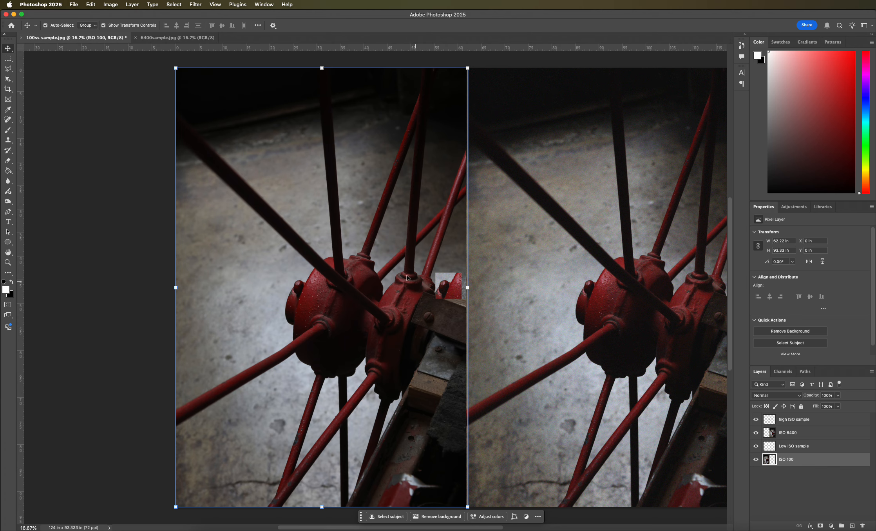
left_click(147, 244)
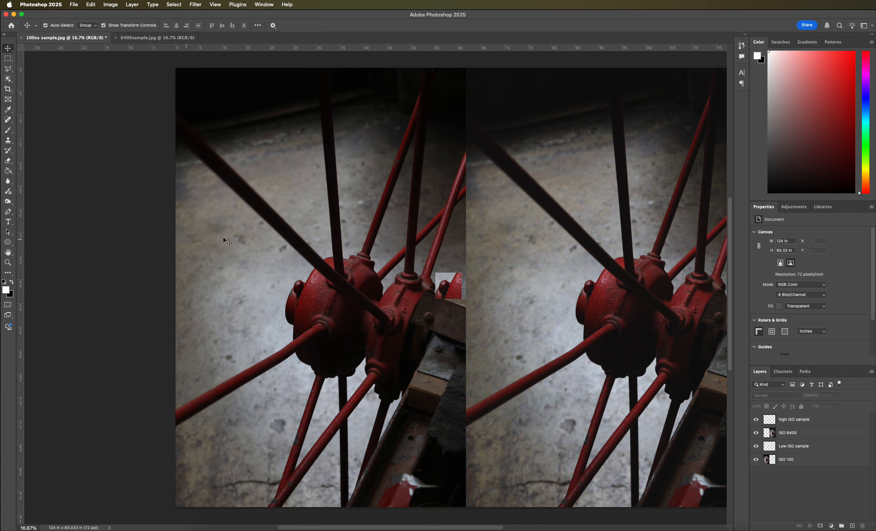
Step: Move the Low ISO sample layer directly above the ISO 6400 layer in the layer stack
left_click(784, 450)
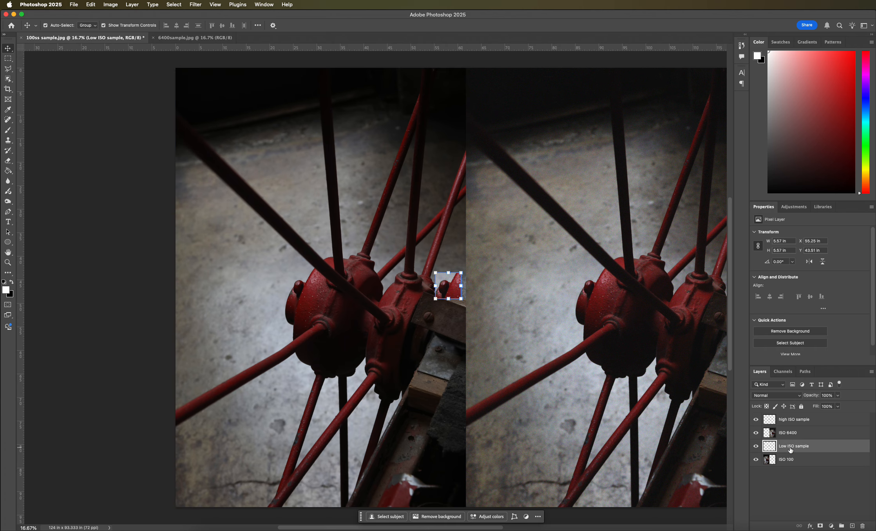
left_click_drag(790, 450, 790, 428)
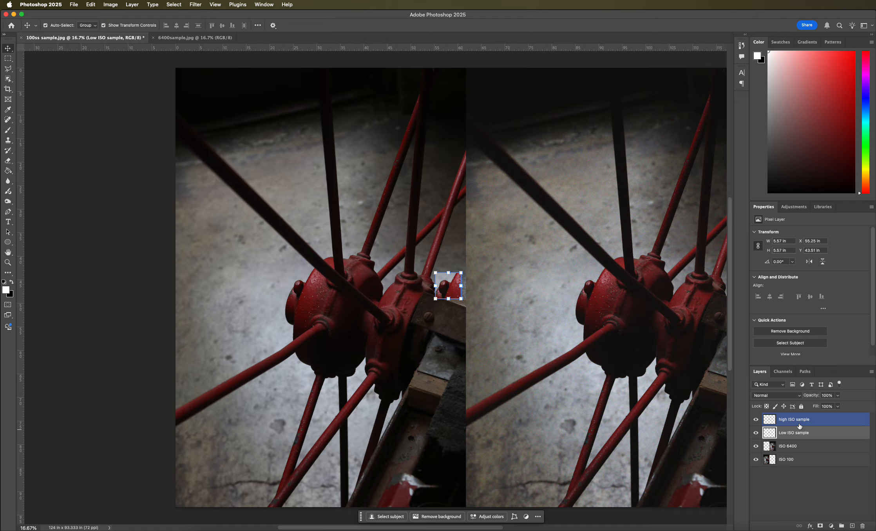
Step: Enlarge both sample layers together to about 559% and place them over the upper-left area of the ISO 6400 image
left_click(799, 422, "shift")
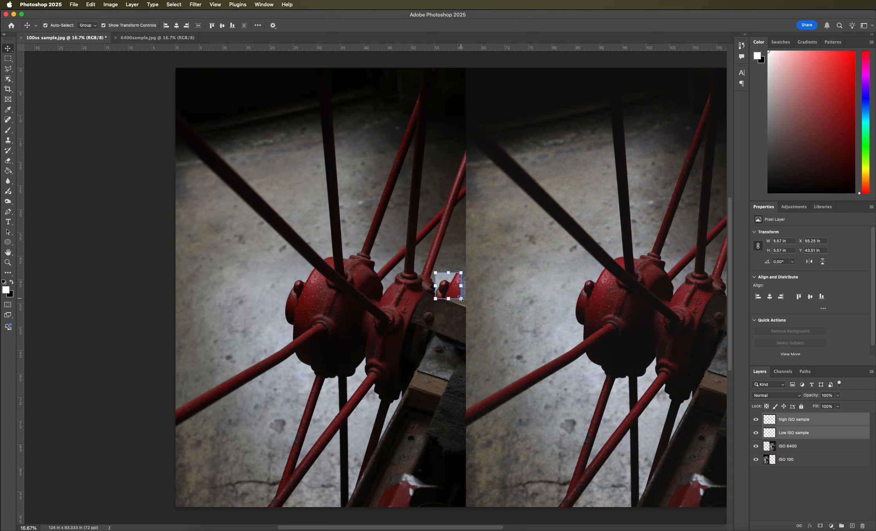
left_click_drag(461, 299, 570, 399)
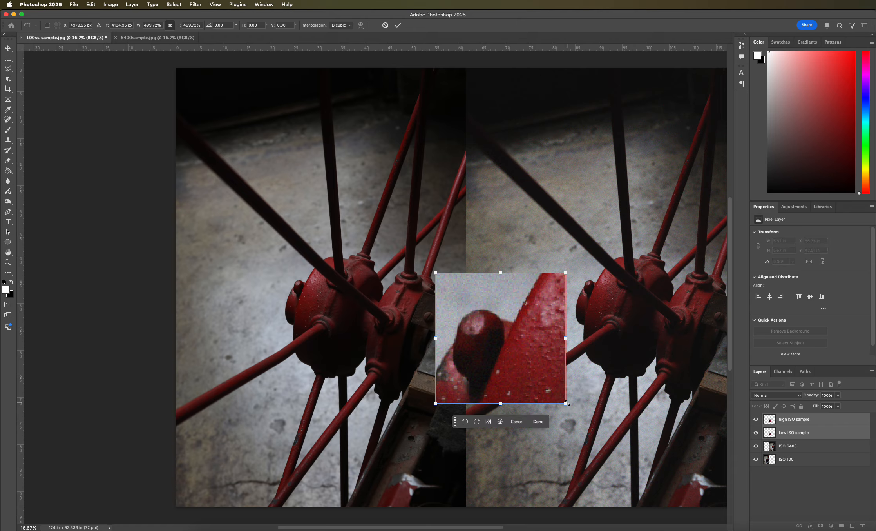
left_click_drag(567, 402, 582, 420)
left_click_drag(521, 369, 557, 203)
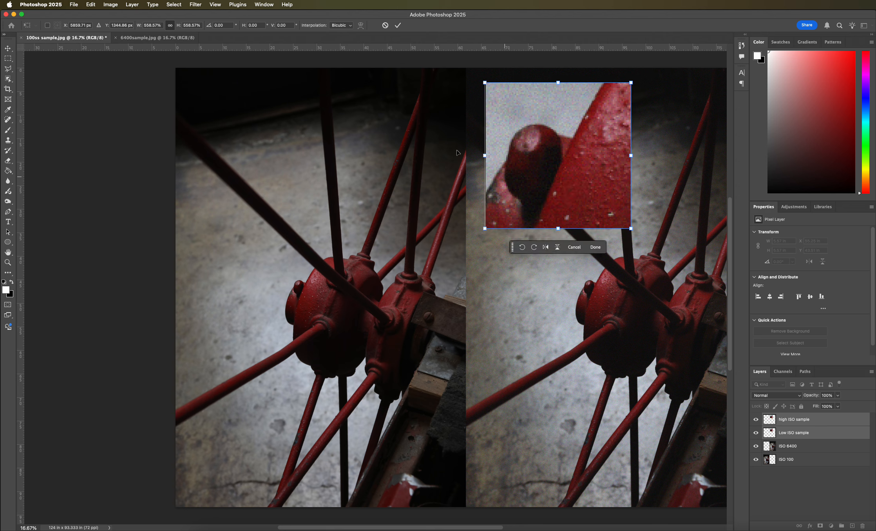
key("Return")
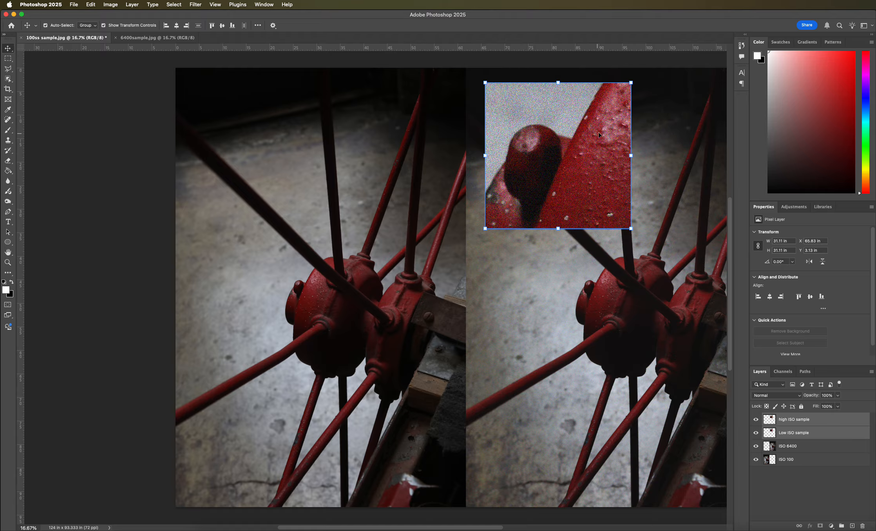
left_click(514, 65)
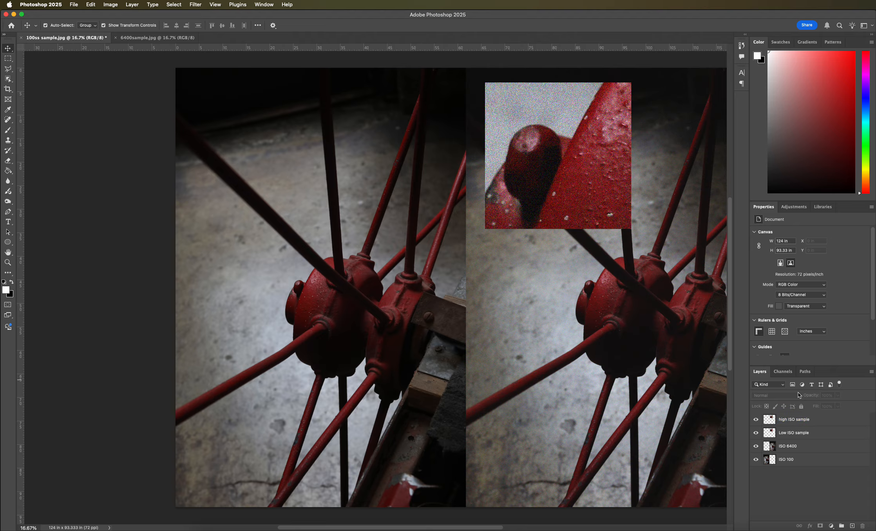
Step: Stack the Low ISO sample above the high ISO sample and move it to the matching upper-left spot on the ISO 100 image
left_click_drag(800, 420, 797, 435)
left_click(555, 148)
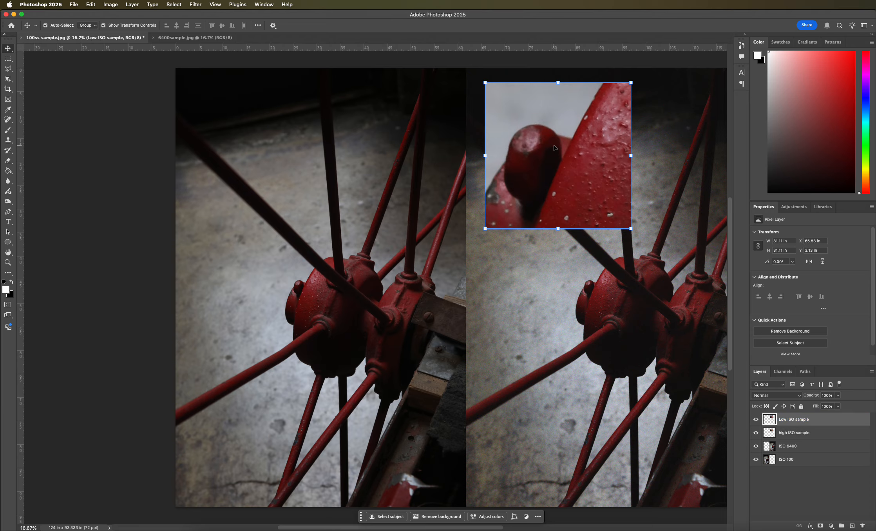
left_click_drag(587, 146, 296, 129)
left_click(141, 140)
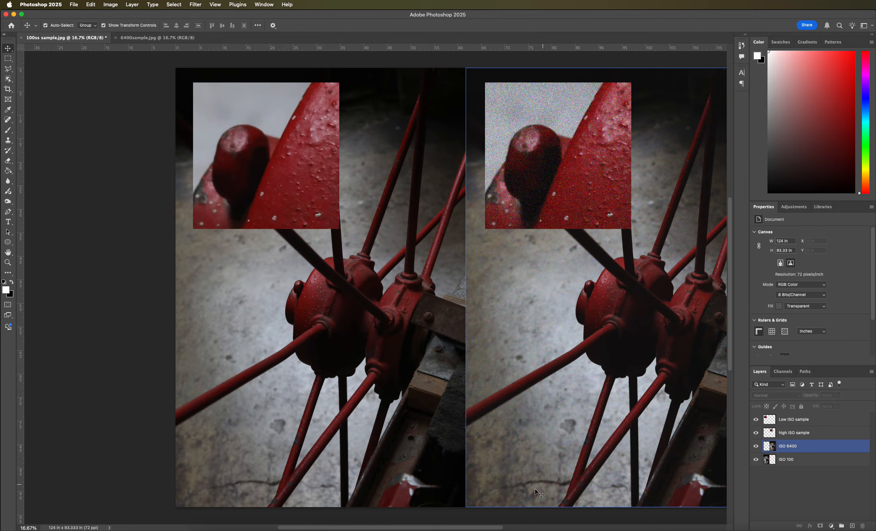
left_click_drag(488, 529, 516, 529)
left_click(199, 140)
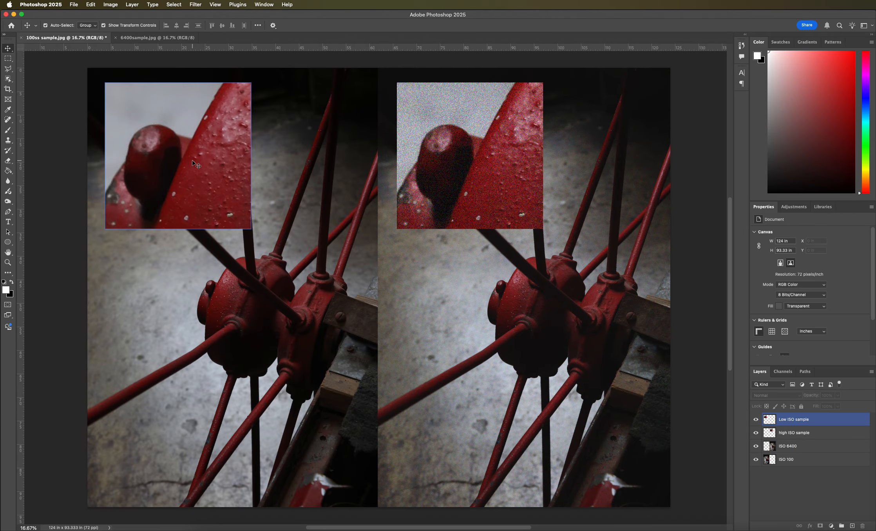
left_click(411, 161)
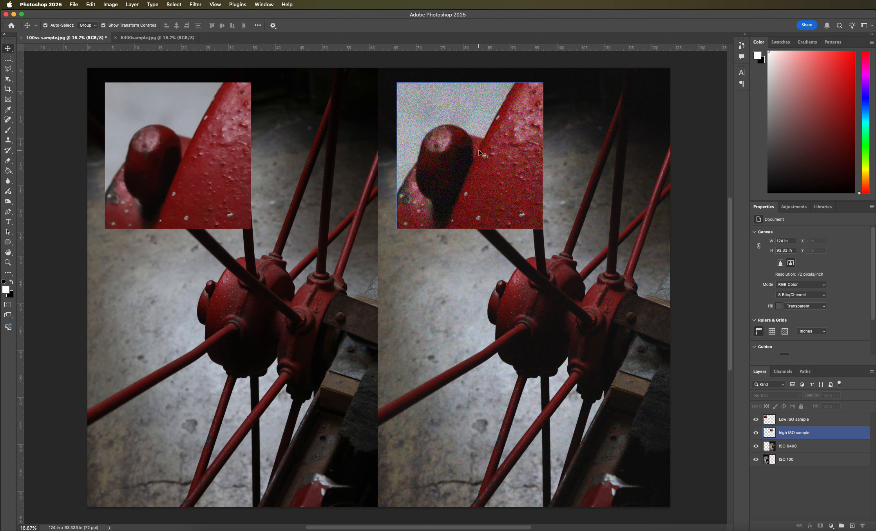
left_click(547, 112)
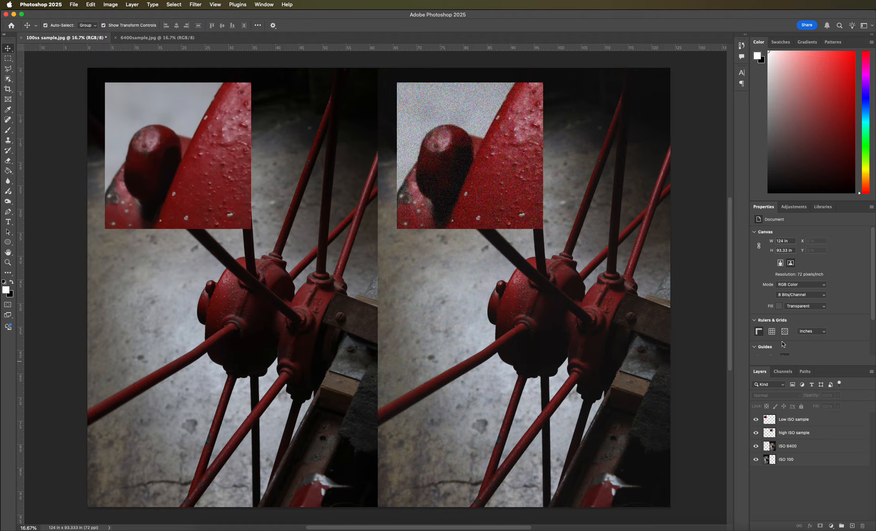
Step: Add a drop shadow to the high ISO sample layer with an 11 px distance and an increased shadow size
left_click(798, 419)
left_click(801, 433, "shift")
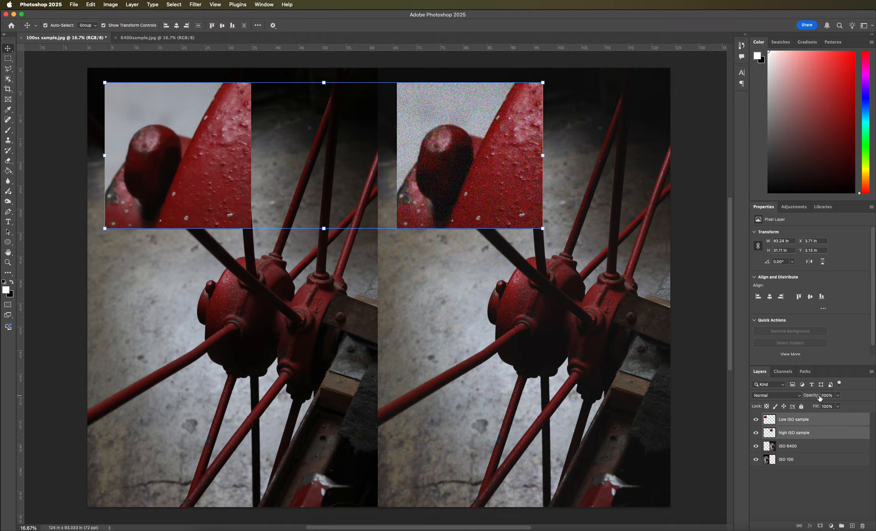
left_click(803, 437)
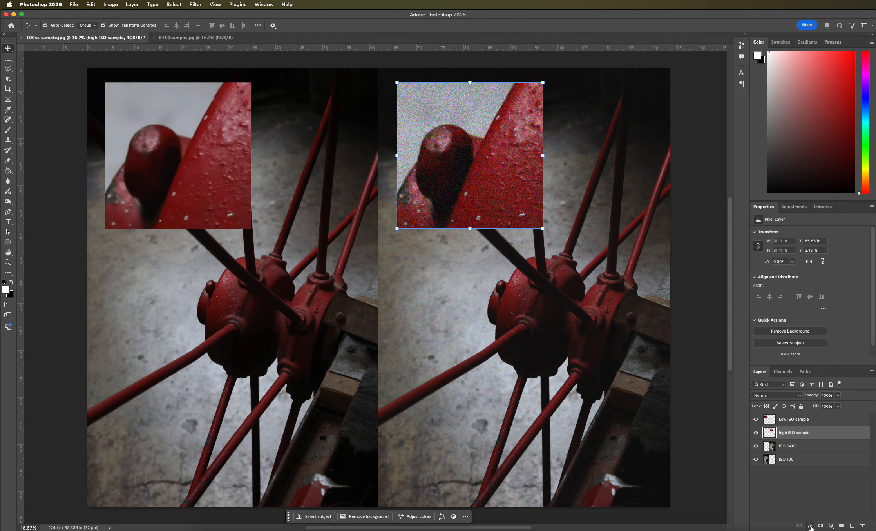
left_click(810, 526)
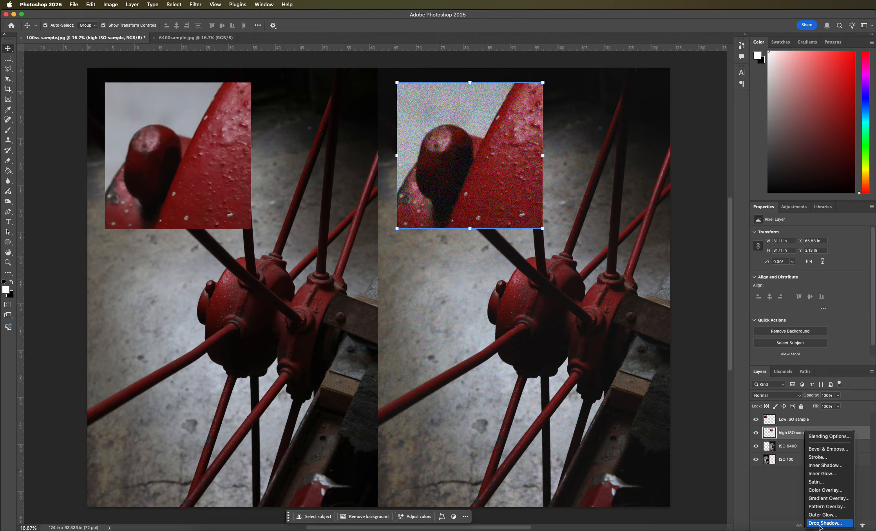
left_click(822, 523)
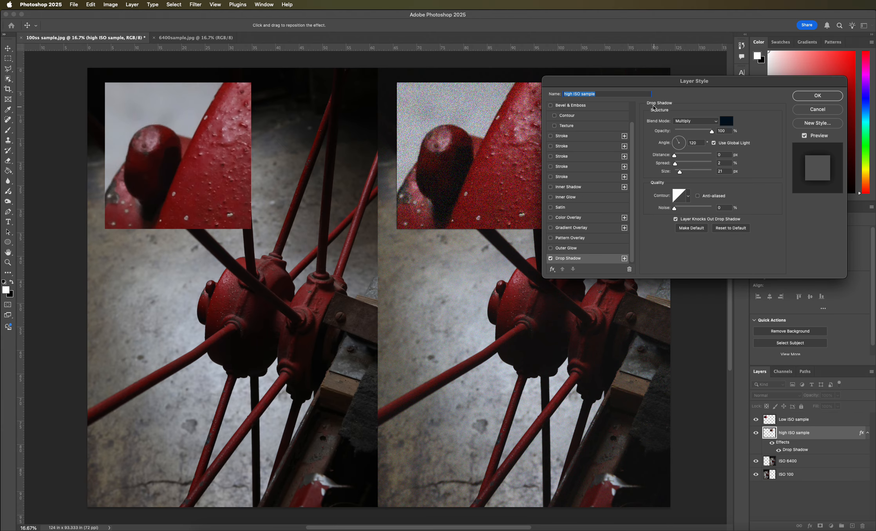
left_click_drag(634, 80, 703, 110)
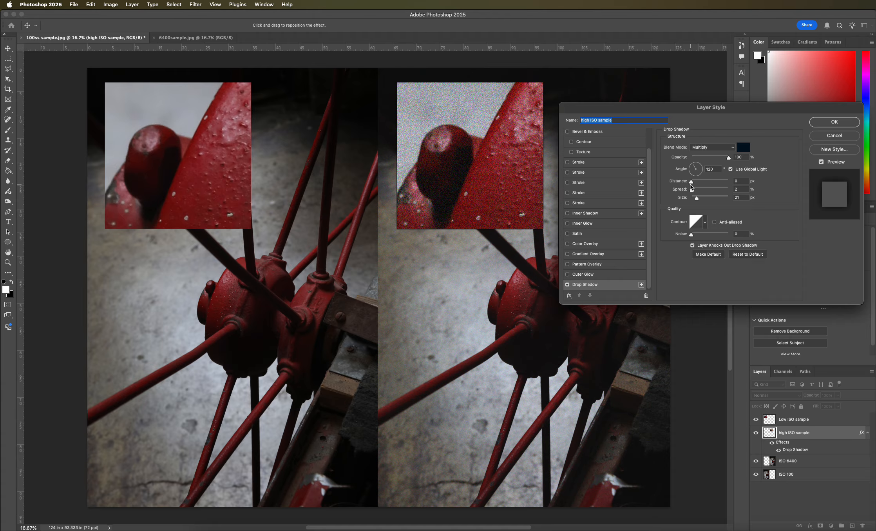
left_click_drag(691, 183, 704, 199)
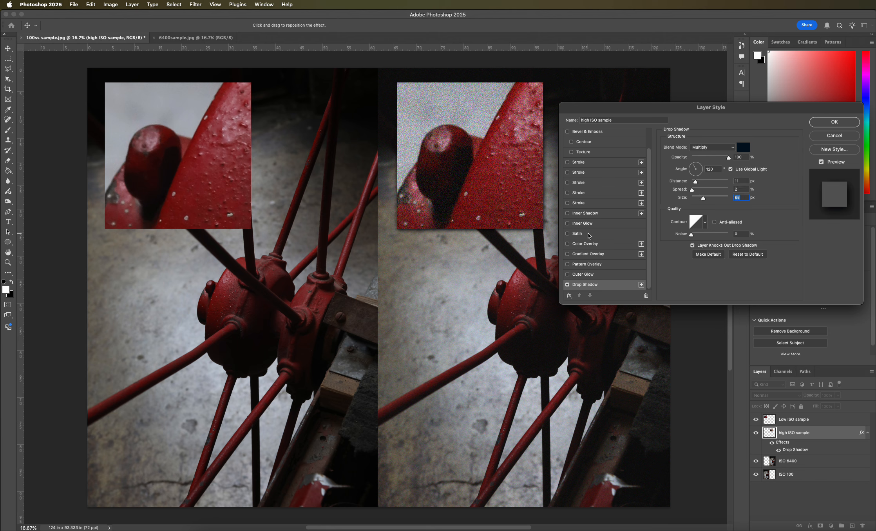
Step: Add a white 10 px outside stroke to the high ISO sample, apply the layer style and deselect the layer
left_click(587, 163)
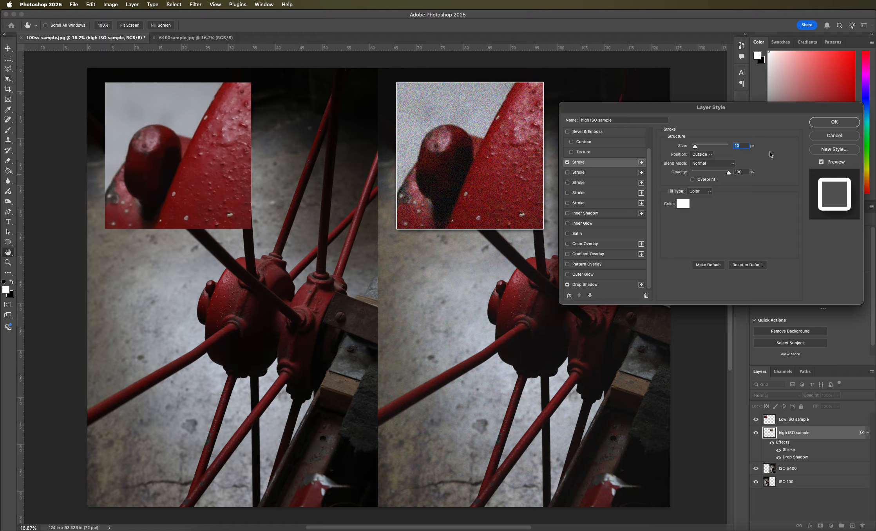
left_click(834, 122)
key("v")
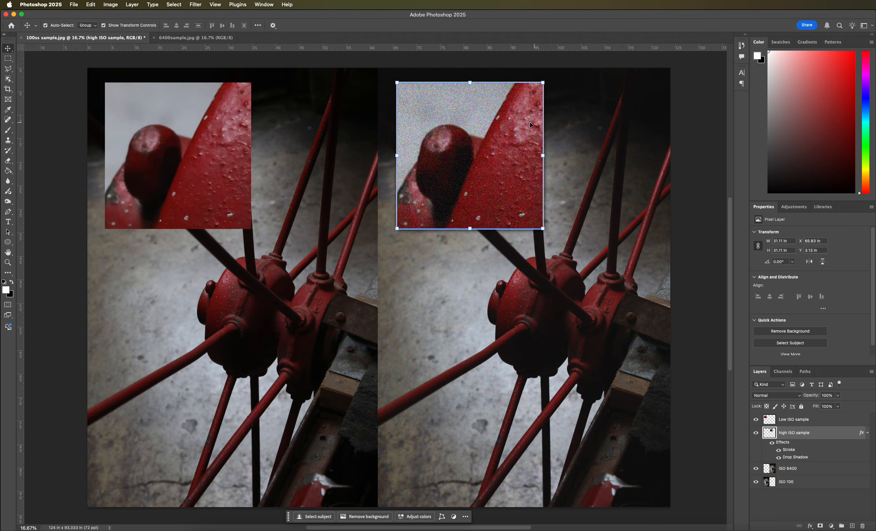
left_click(483, 62)
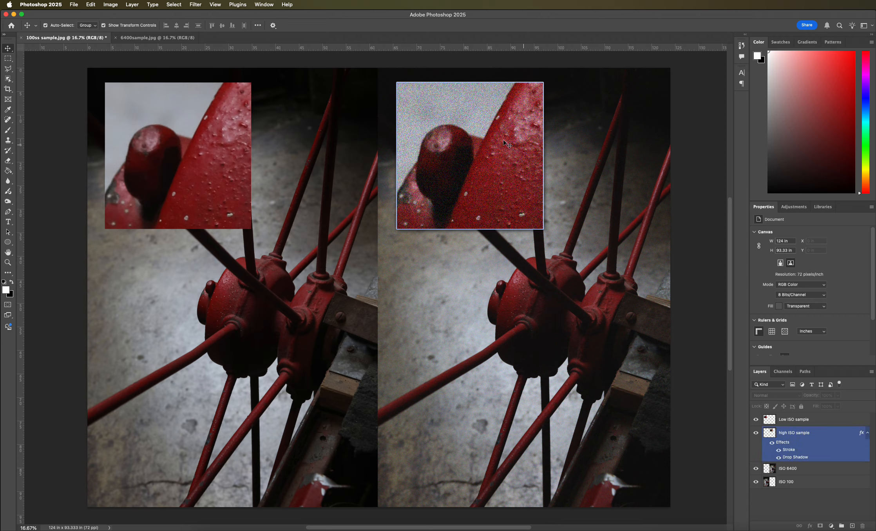
Step: Copy the high ISO sample's layer style and paste it onto the Low ISO sample layer
left_click(801, 434)
left_click(791, 420)
left_click(796, 434)
right_click(798, 434)
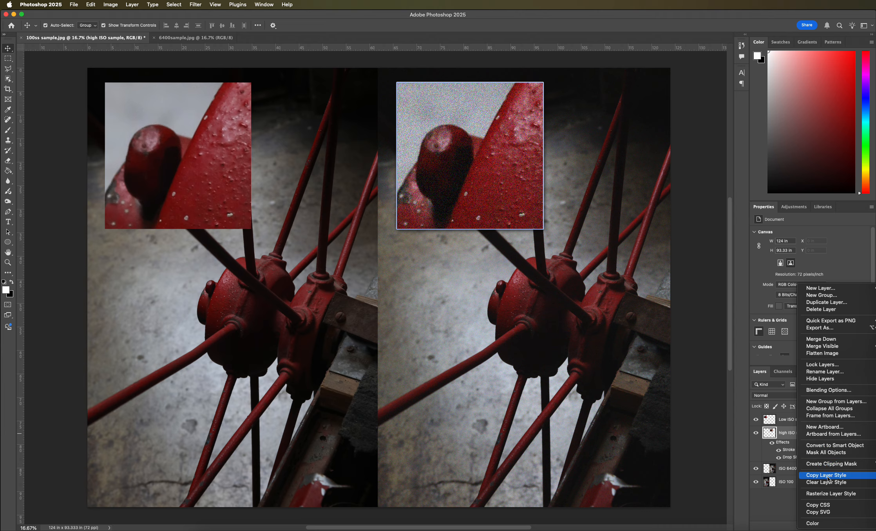
left_click(828, 476)
left_click(789, 421)
right_click(794, 423)
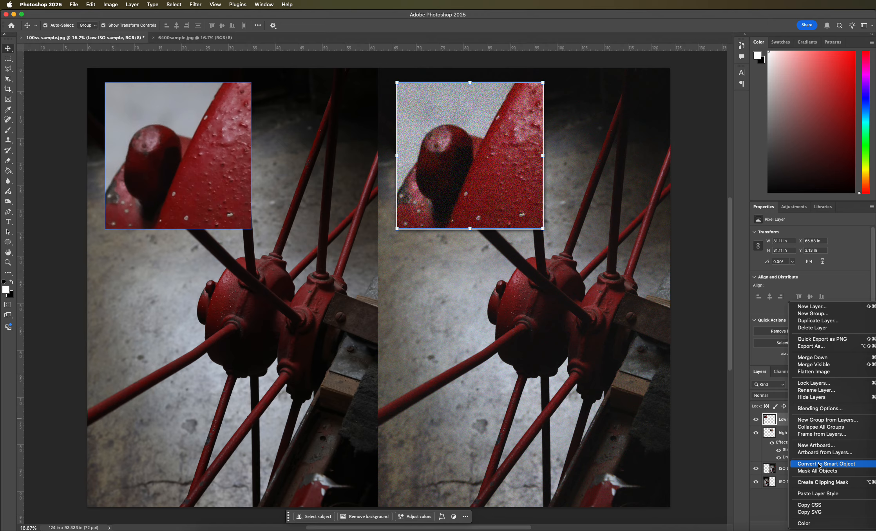
left_click(811, 494)
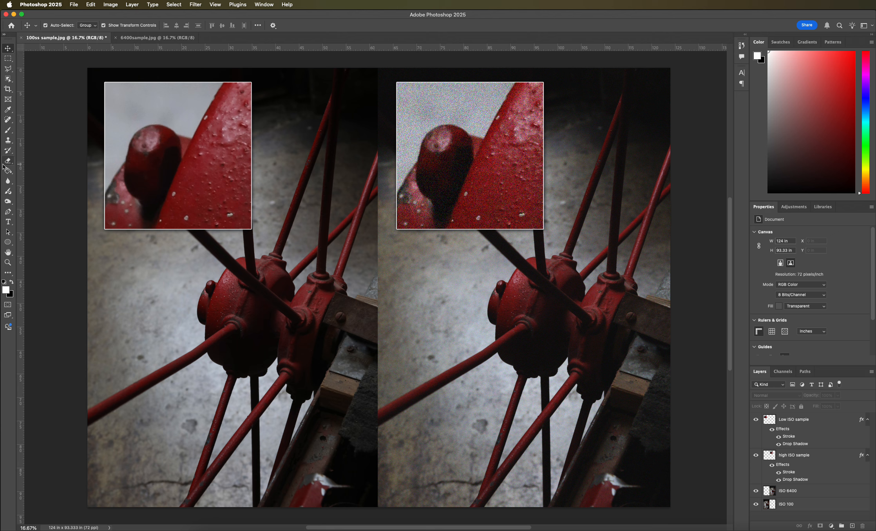
Step: Draw a paragraph text box across most of the ISO 100 image's width near its bottom edge
left_click(6, 222)
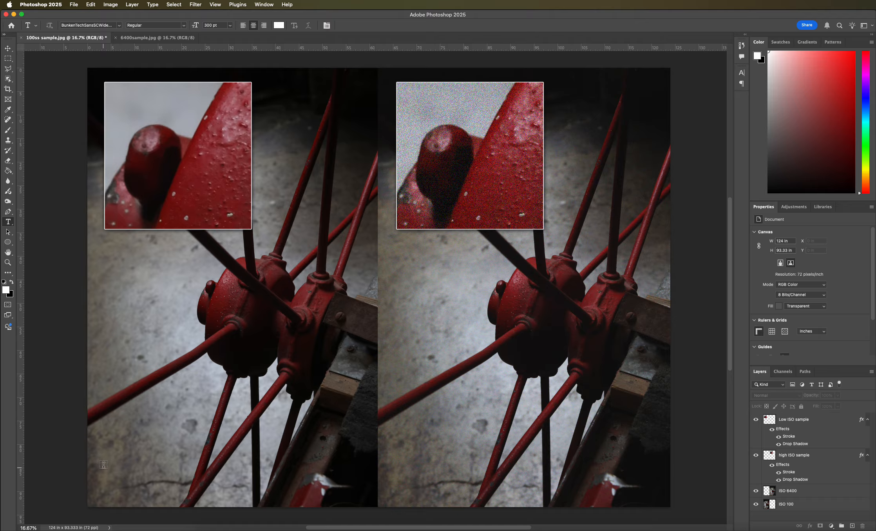
left_click_drag(105, 467, 346, 495)
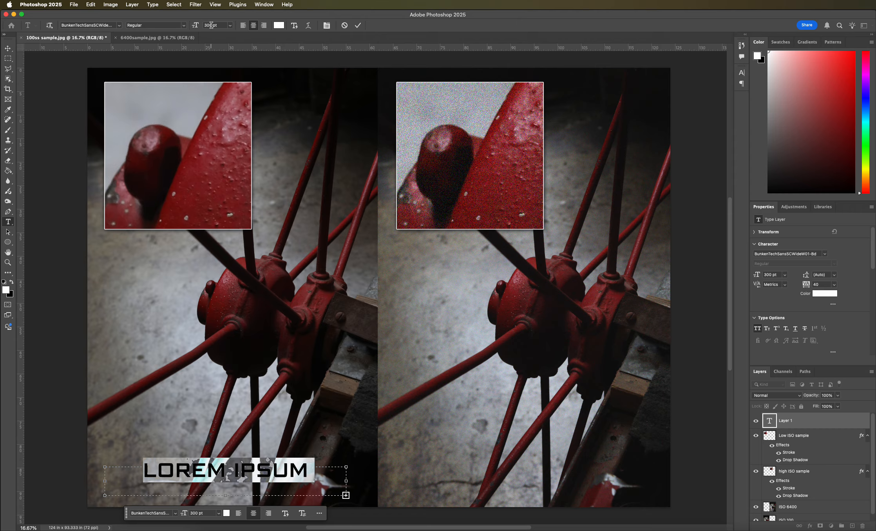
left_click(199, 25)
left_click(230, 25)
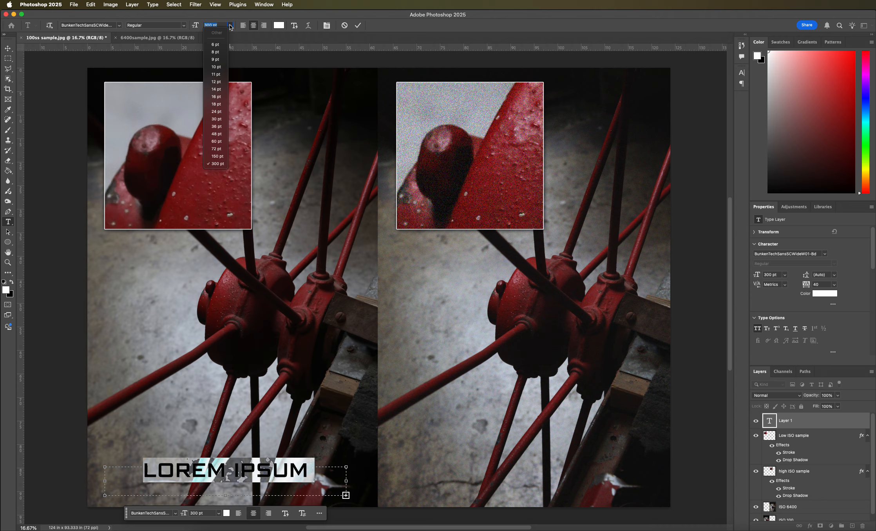
left_click(231, 26)
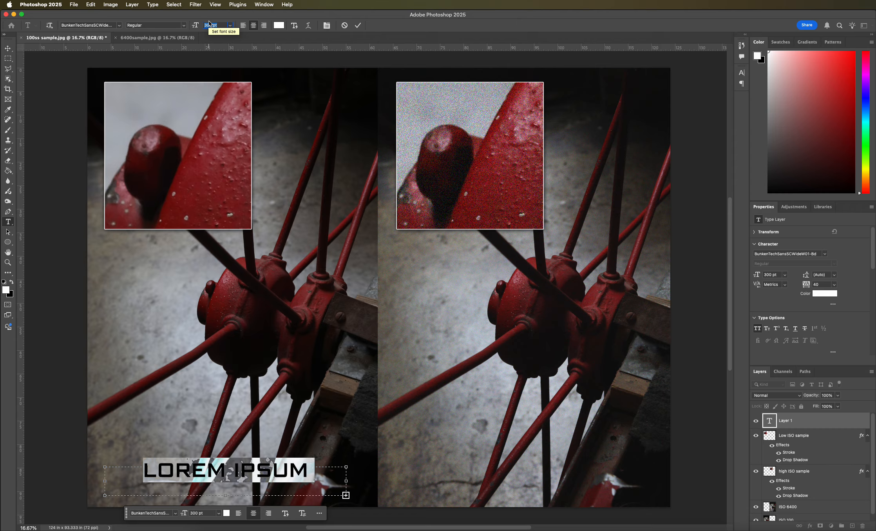
type("M")
left_click(198, 462)
left_click(665, 202)
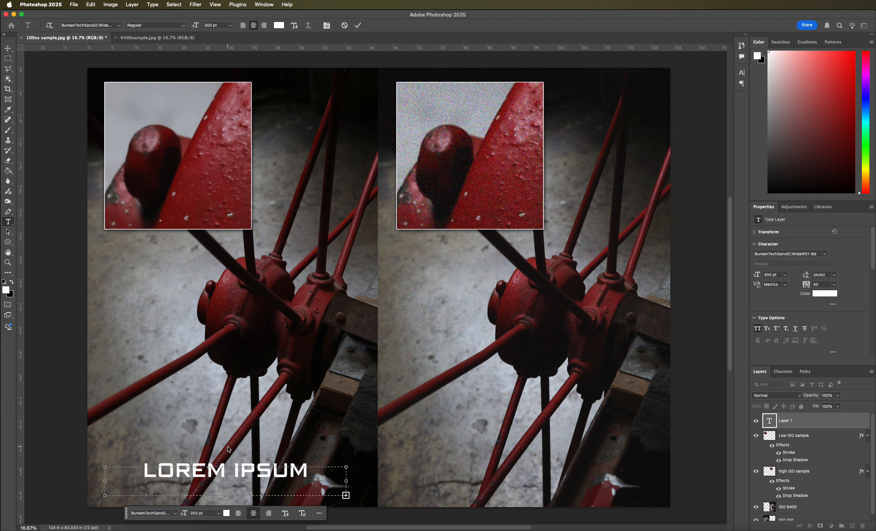
Step: Clear all the placeholder text from the new text box at the bottom of the ISO 100 image
triple_click(218, 479)
type("MDOLOR SIT AMET,")
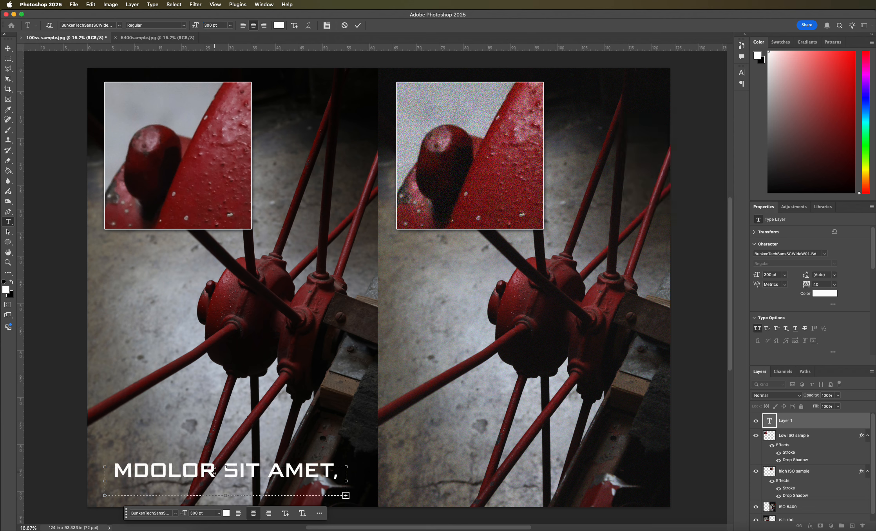
triple_click(215, 470)
type("CONSECTETUR")
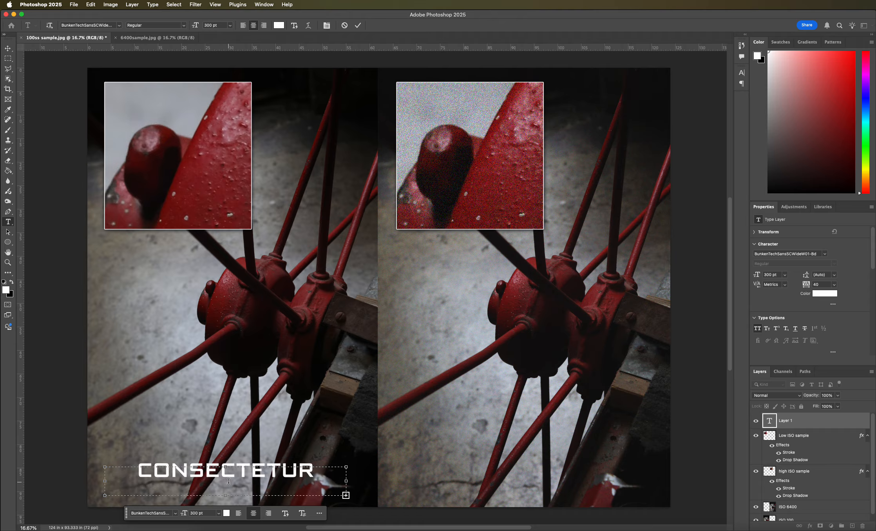
triple_click(228, 480)
key("BackSpace")
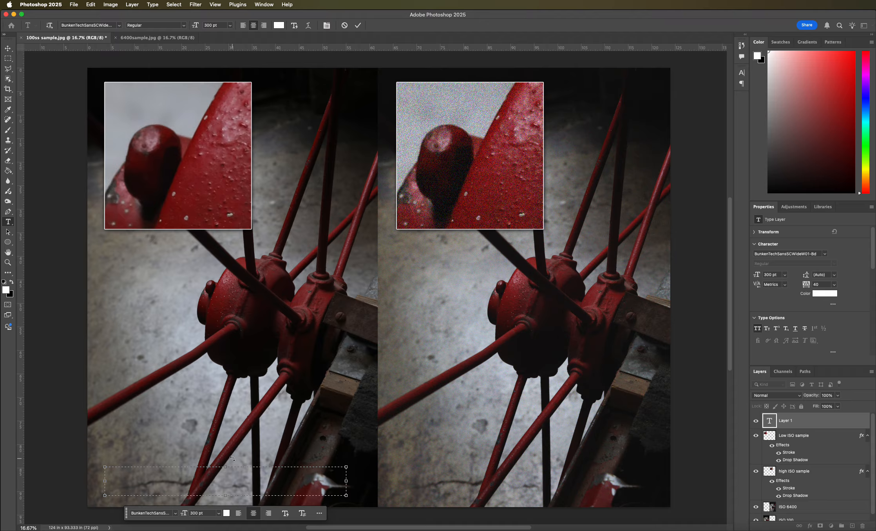
Step: Enter the exposure label "M - 1/100" in the text box on the ISO 100 image
type("M - 1")
key("BackSpace")
type("1/200")
key("BackSpace")
key("BackSpace")
key("BackSpace")
type("100")
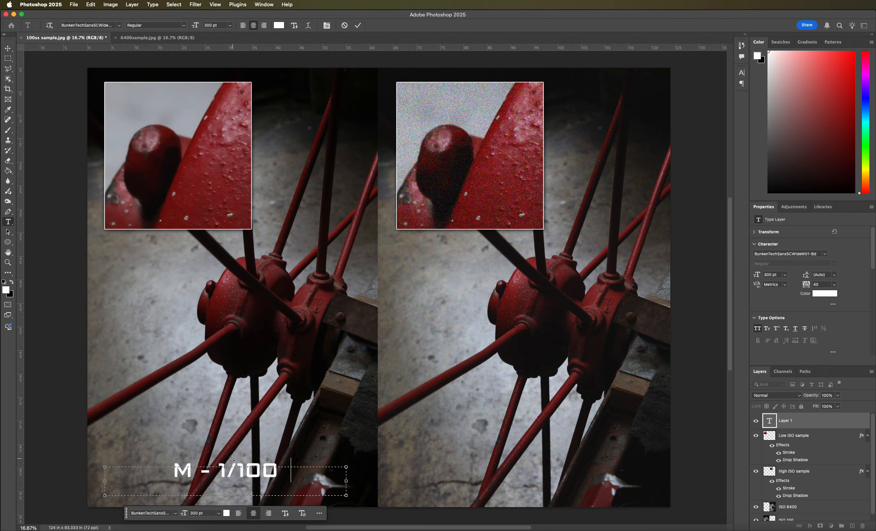
type("  |||")
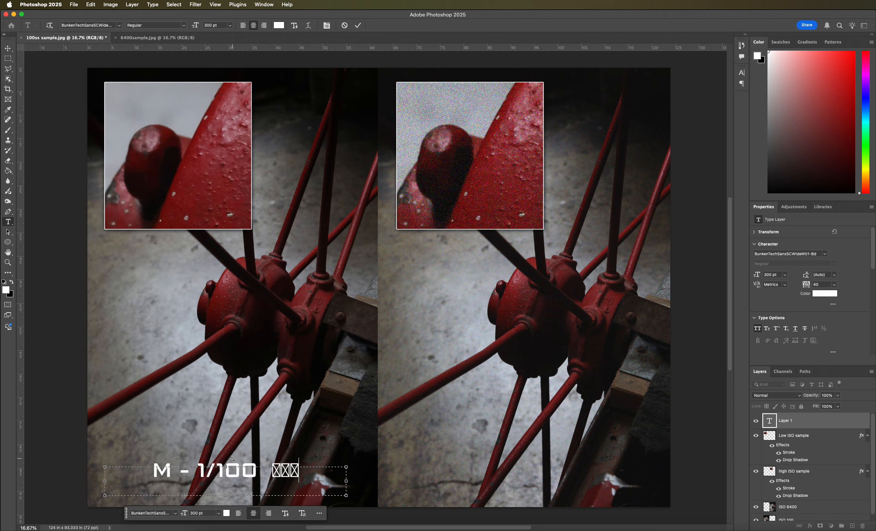
key("BackSpace")
key("BackSpace")
key("BackSpace")
key("BackSpace")
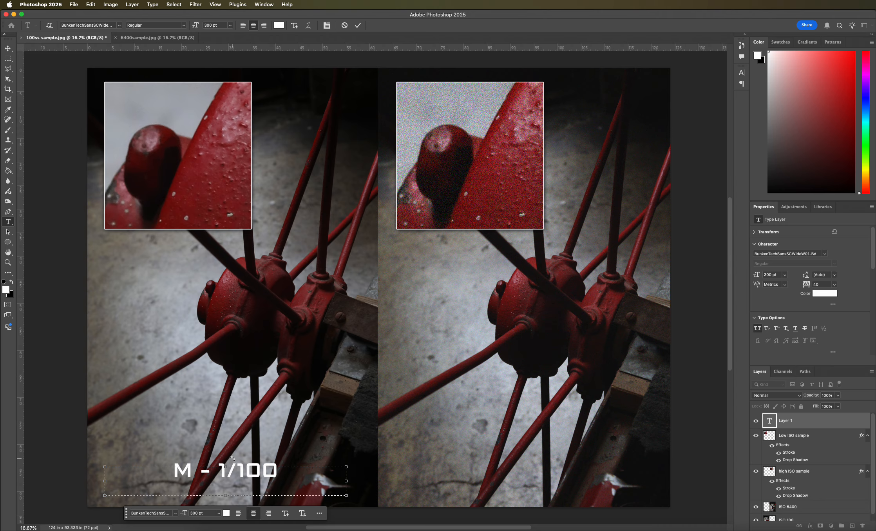
Step: Complete the ISO 100 exposure label as "M - 1/100 - F10 - 100 ISO" and widen its text box to fit on one line
type("-")
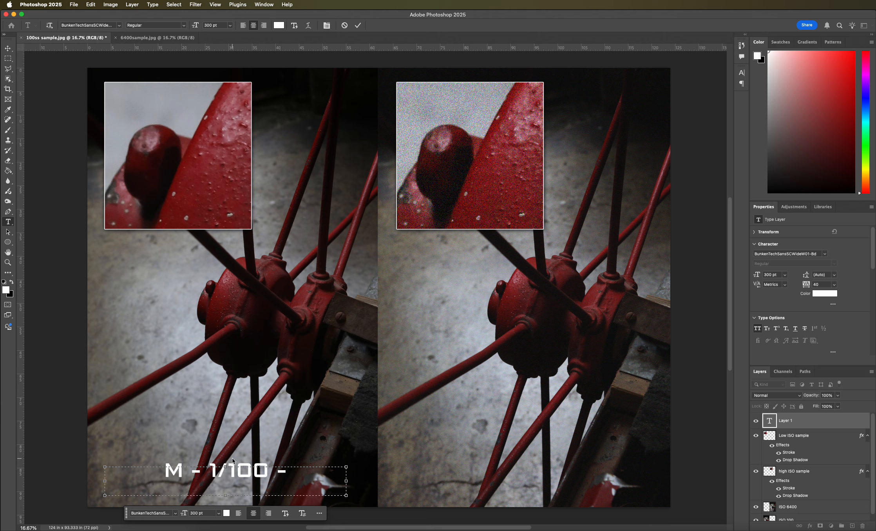
type("F")
type("10")
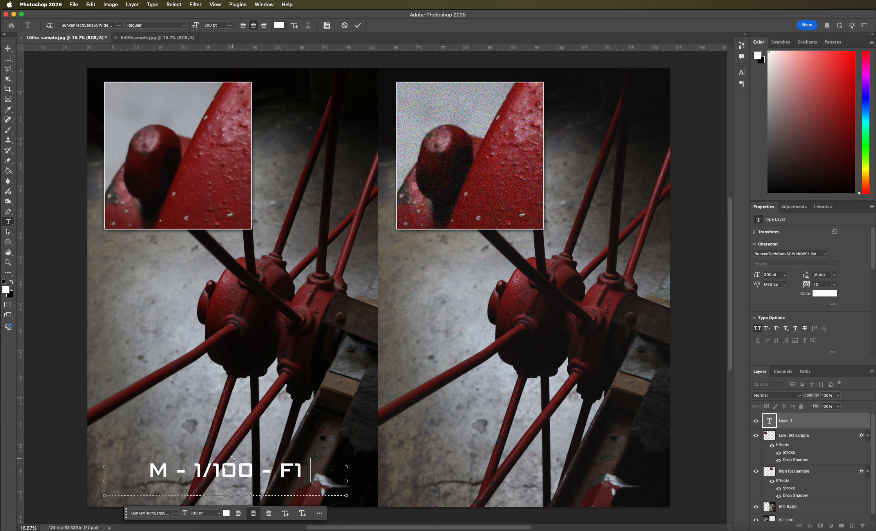
type(" -")
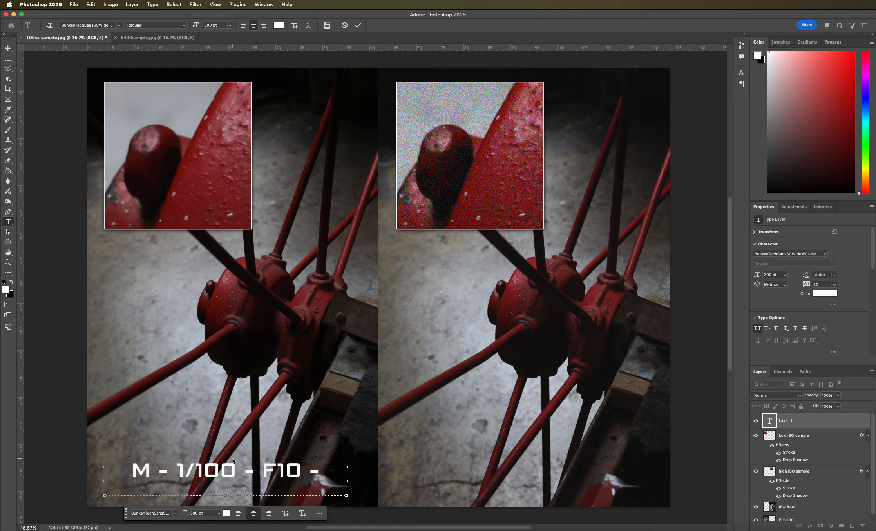
type("1")
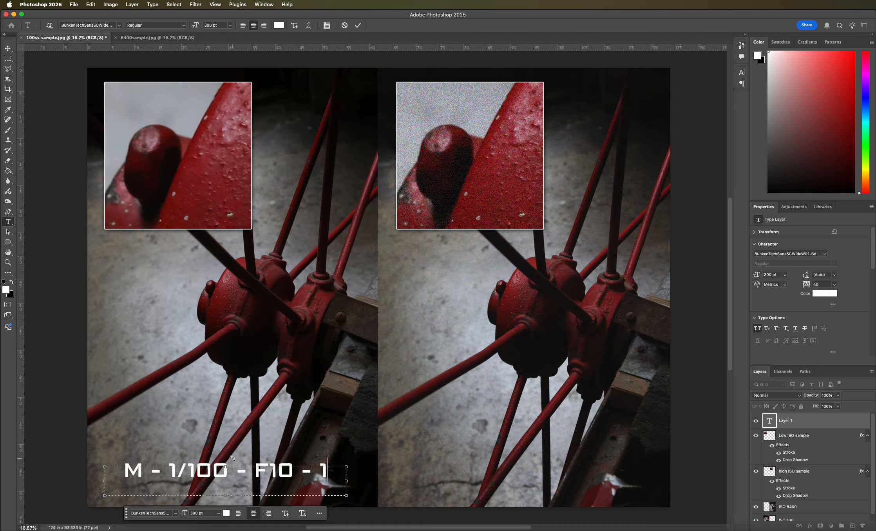
type("00")
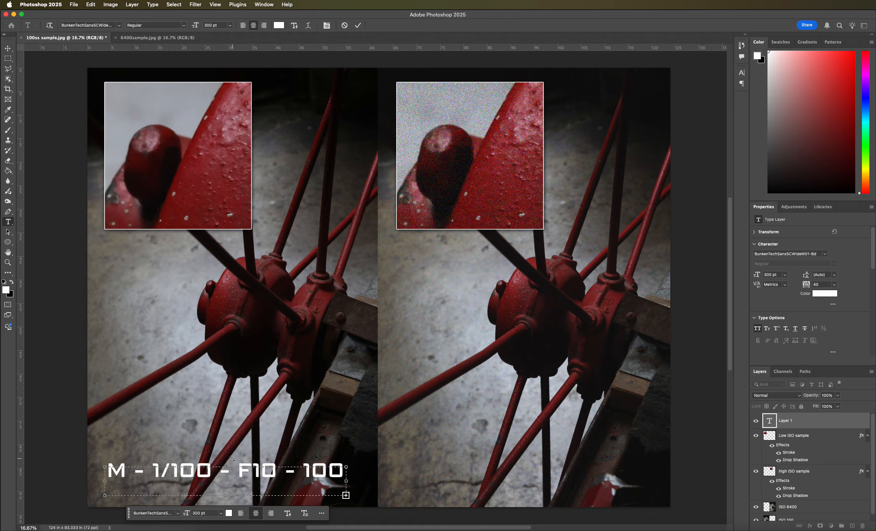
left_click_drag(346, 481, 409, 483)
Step: Set the whole exposure label's font size to 250 pt and move it lower, centred near the ISO 100 image's bottom edge
triple_click(358, 465)
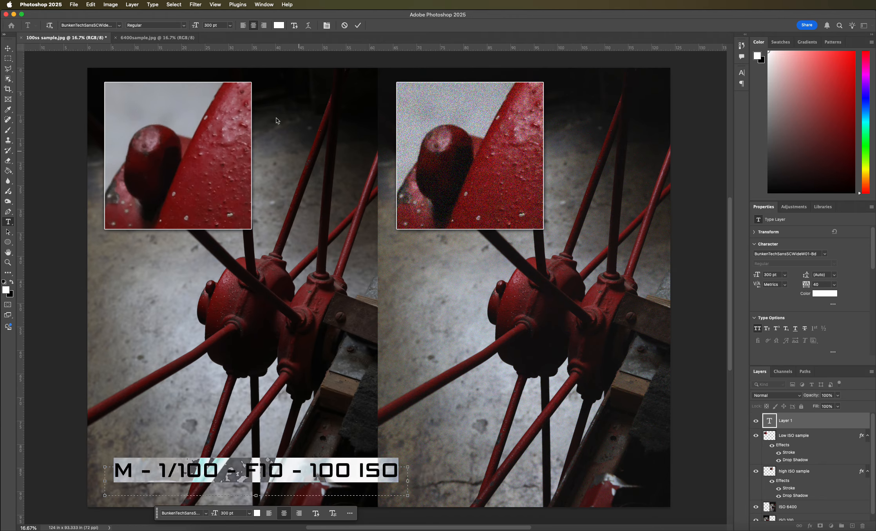
left_click(210, 25)
type("250")
key("Return")
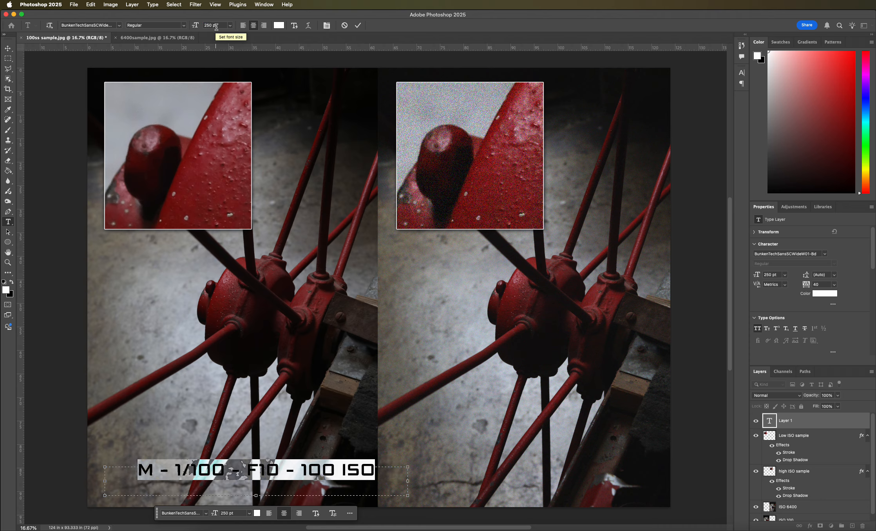
left_click(8, 48)
left_click_drag(216, 474, 188, 486)
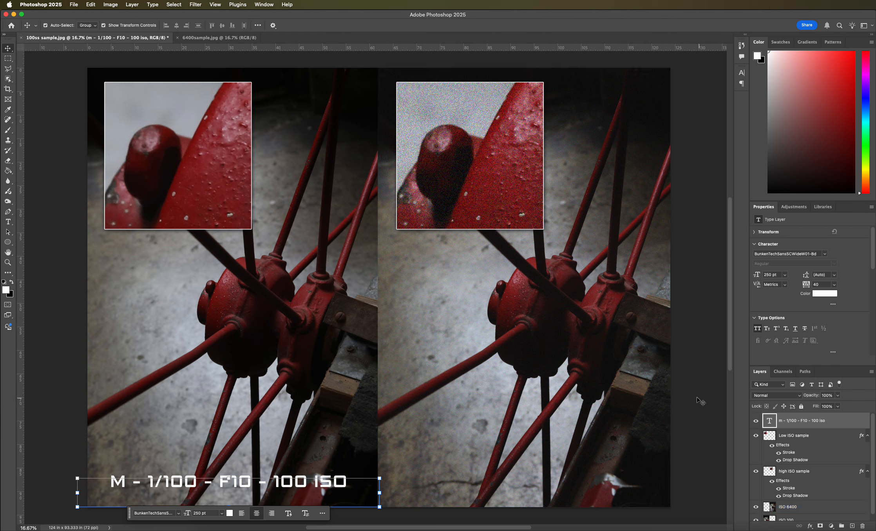
Step: Add a Multiply drop shadow to the ISO 100 label with 100% opacity, 11 px distance, 2% spread and 68 px size
left_click(809, 525)
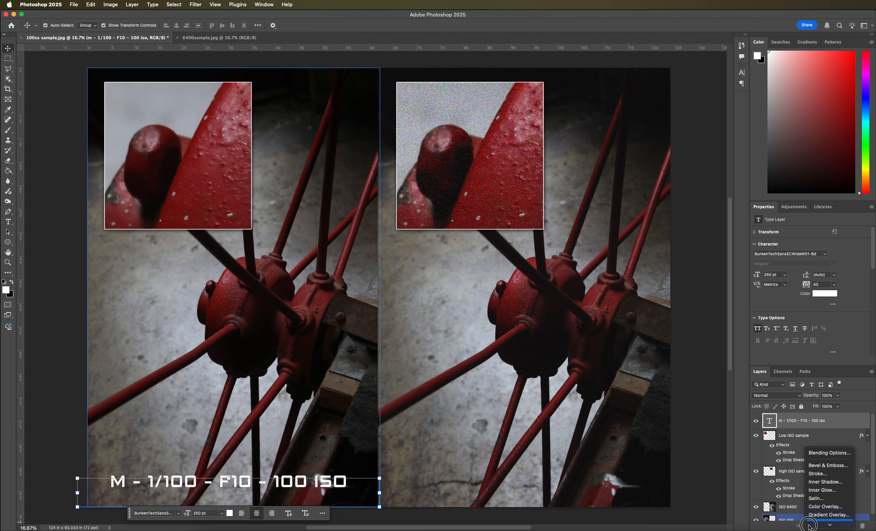
left_click(808, 522)
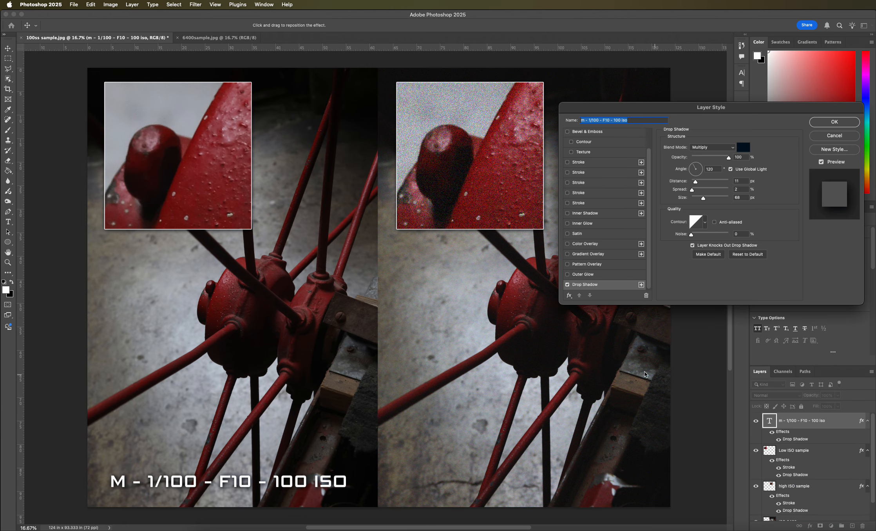
left_click(825, 122)
left_click(77, 368)
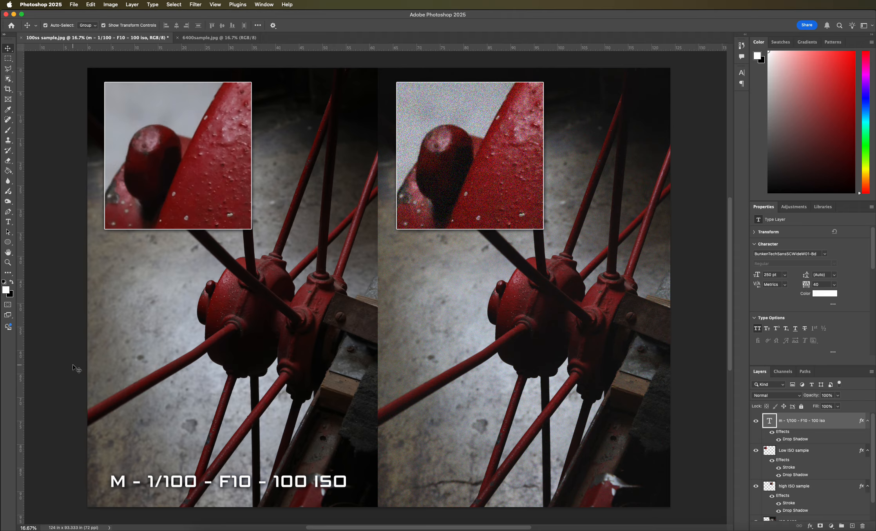
Step: Duplicate the exposure label horizontally onto the same spot at the bottom of the ISO 6400 image
left_click(269, 476)
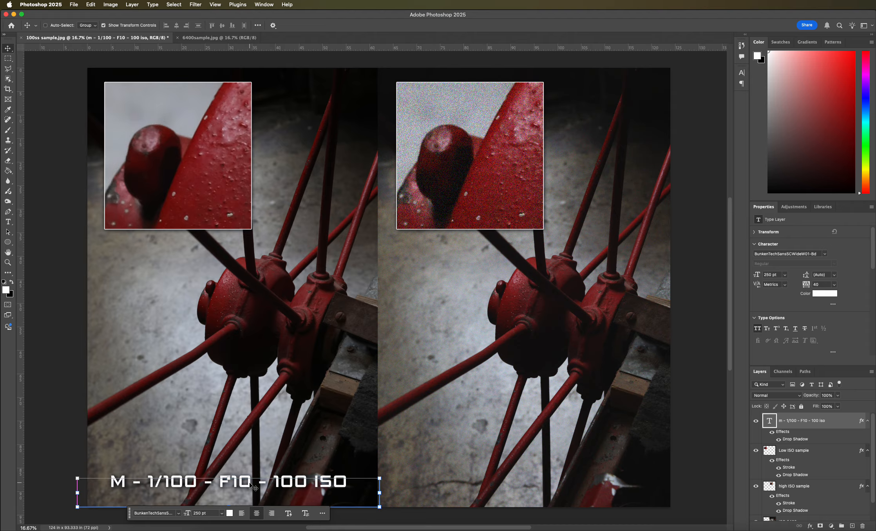
left_click_drag(251, 484, 544, 473)
Step: Change the shutter speed in the copied label on the ISO 6400 image to 1/1000
double_click(468, 483)
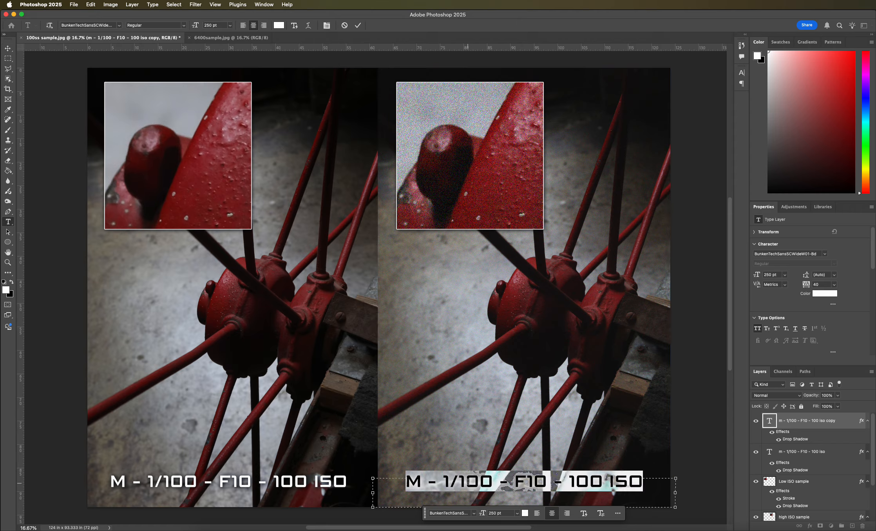
double_click(461, 481)
left_click(466, 483)
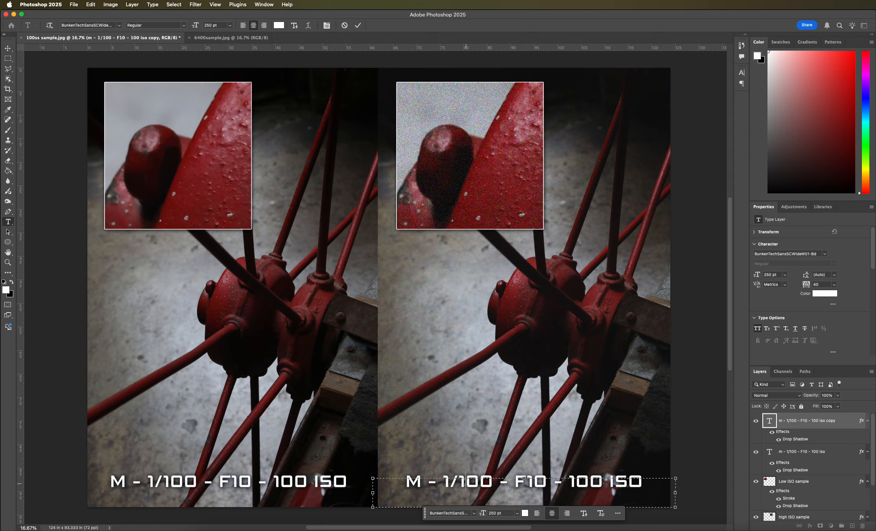
left_click_drag(465, 482, 460, 482)
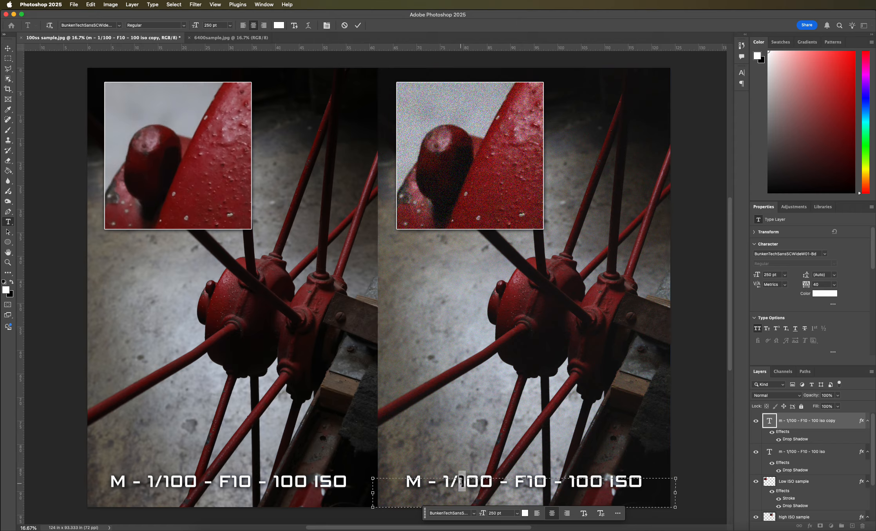
left_click(494, 482)
type("0")
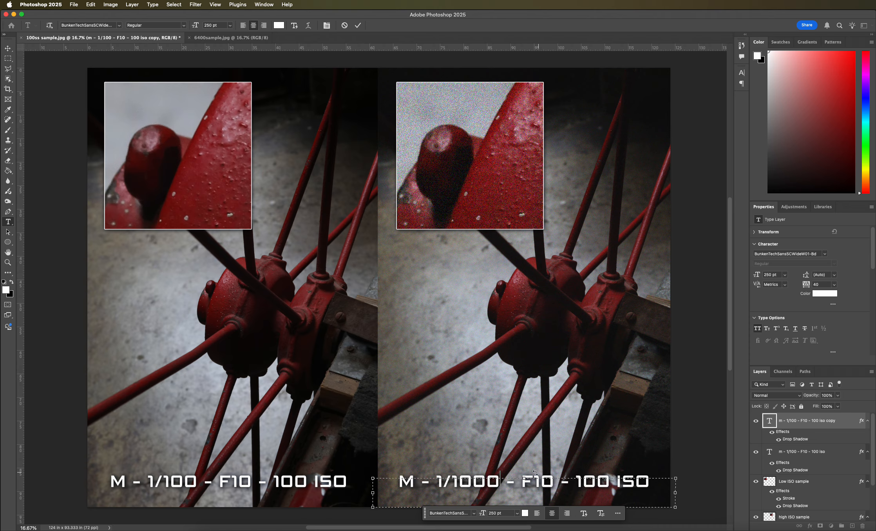
Step: Change the ISO value in the copied label to 6400, commit the text and deselect the layer
mouse_move(584, 480)
left_mouse_down()
mouse_move(572, 479)
mouse_move(579, 482)
left_mouse_up()
type("6400")
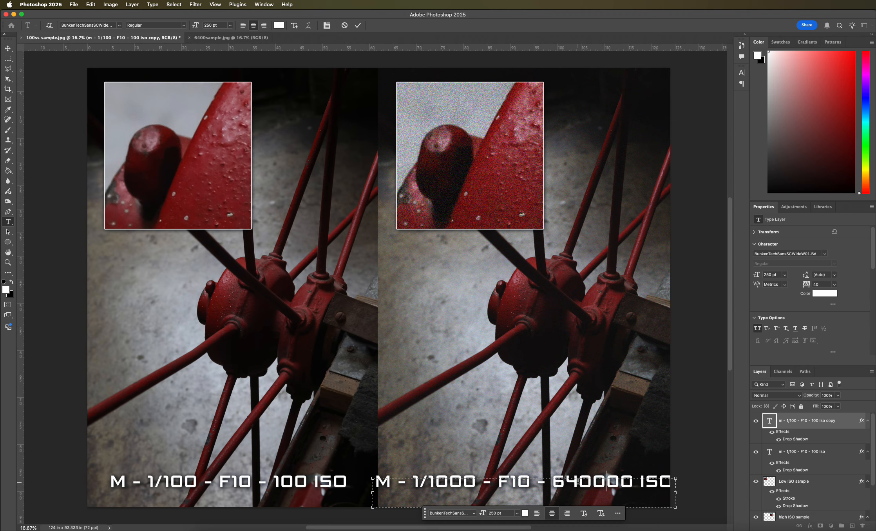
key("Delete")
key("Delete")
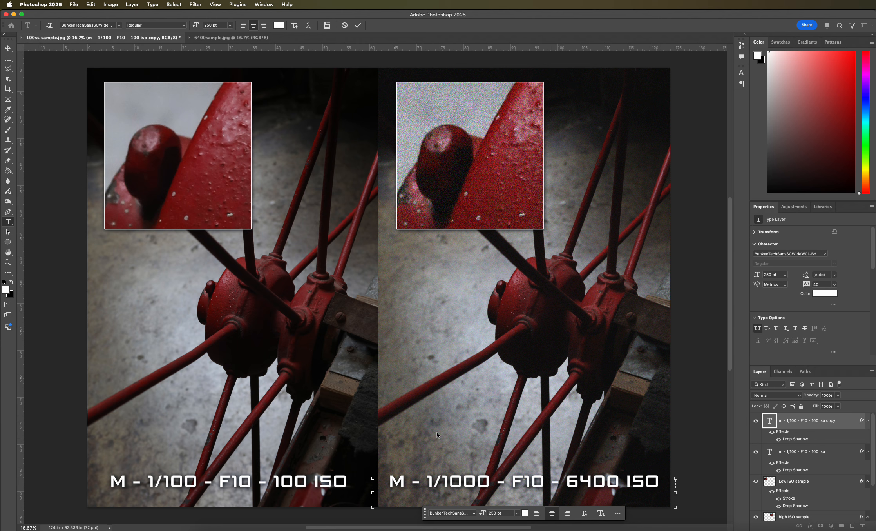
left_click(10, 51)
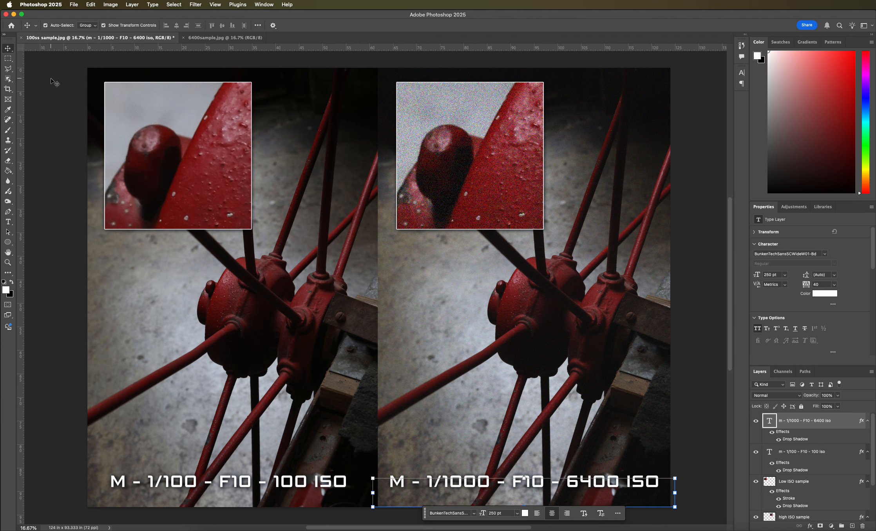
left_click(59, 85)
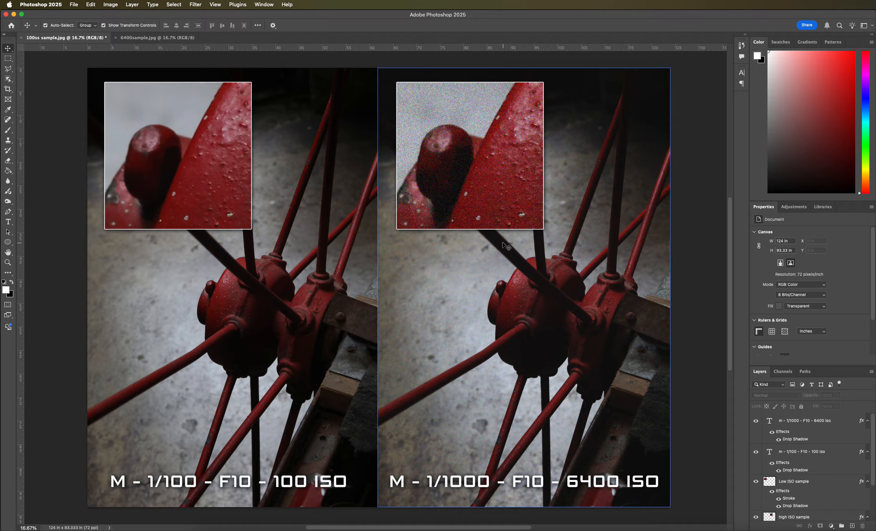
left_click(386, 194)
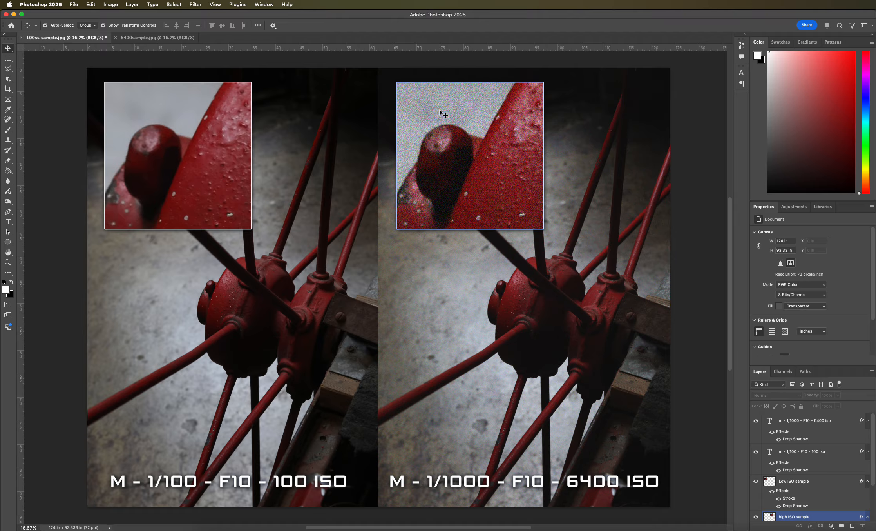
left_click(205, 141)
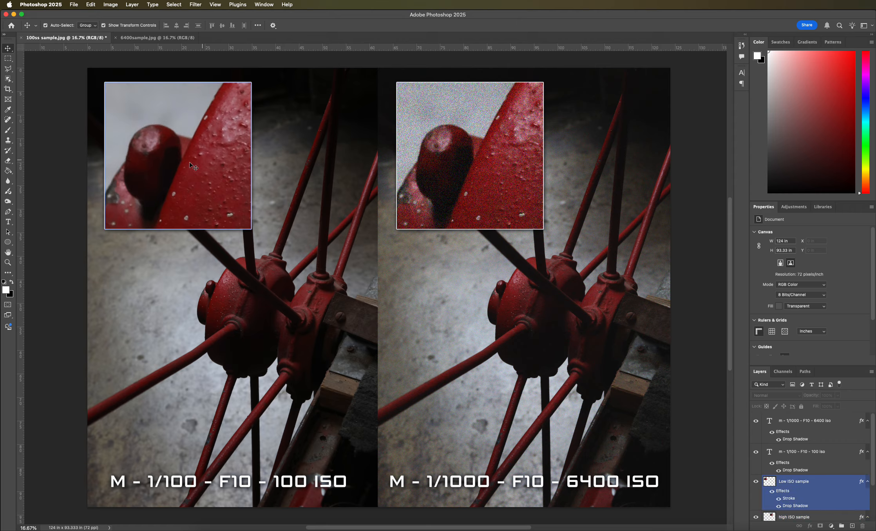